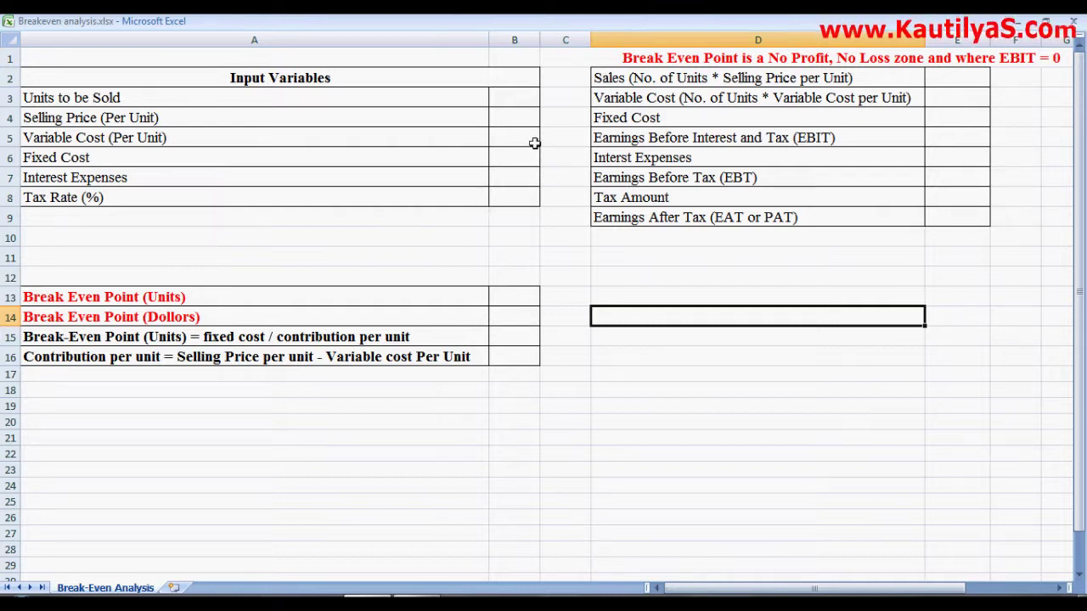
Step: Fill in the input variables with a selling price of 65, variable cost of 46 and fixed cost of 10000
left_click(503, 120)
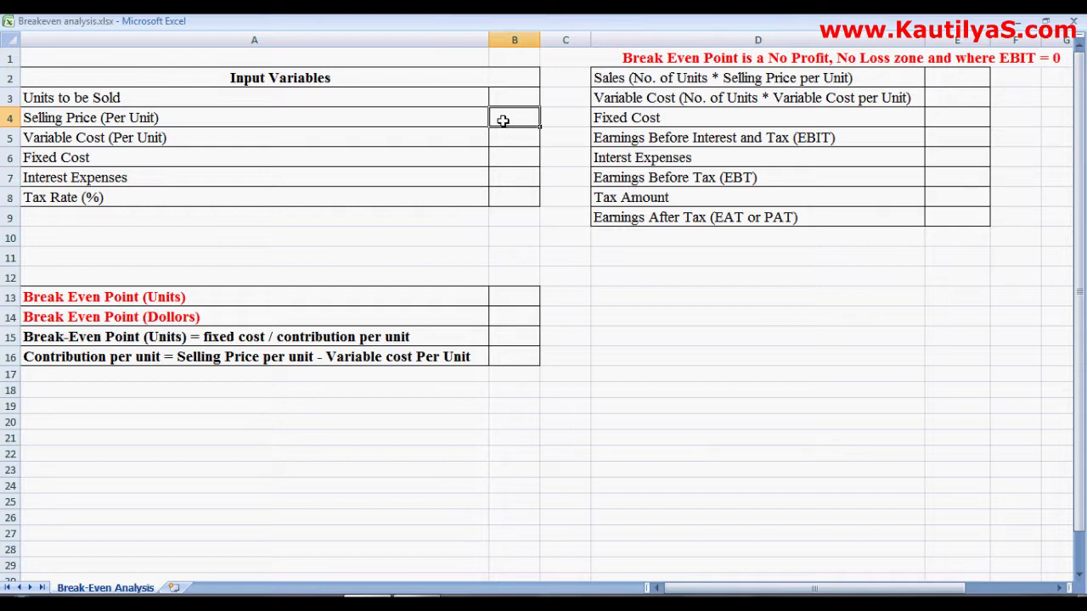
type("65")
key("Return")
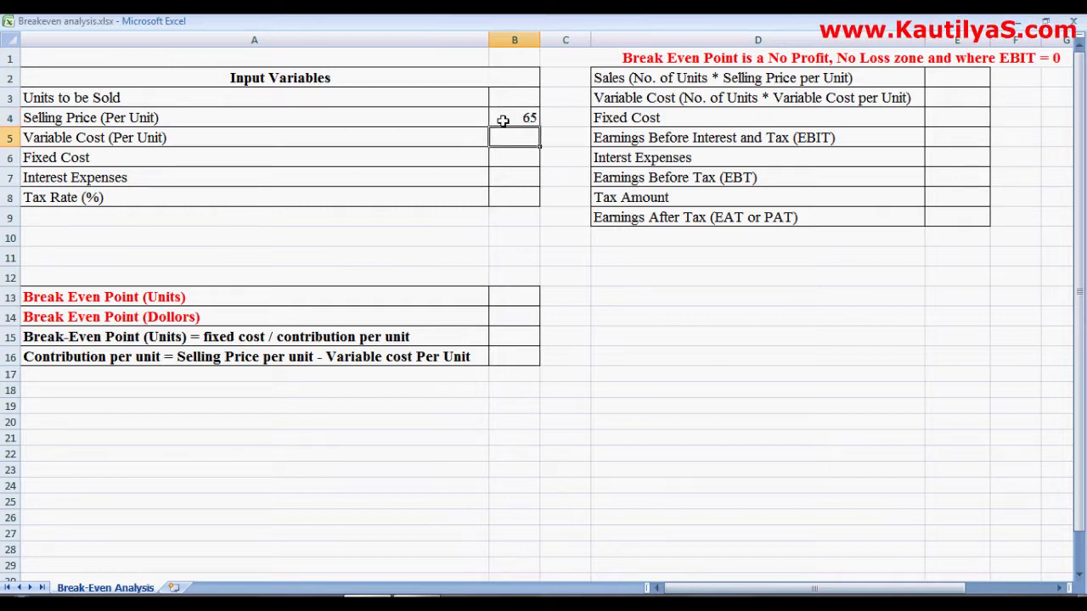
type("46")
key("Return")
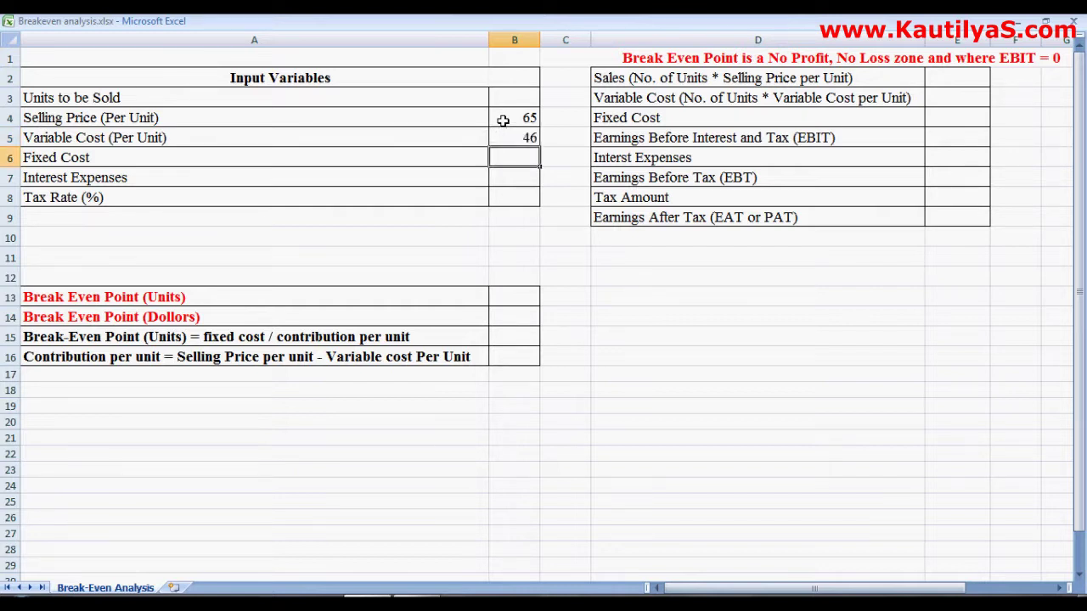
type("10000")
Step: Calculate the Break Even Point (Units) in B13 with the formula =B6/(B4-B5)
left_click(507, 293)
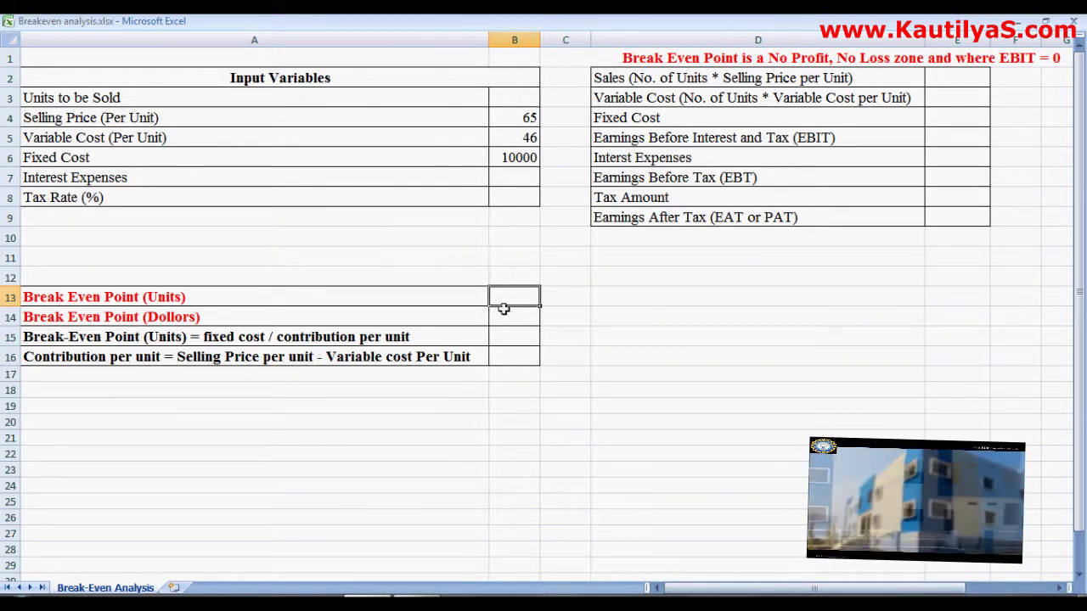
type("=")
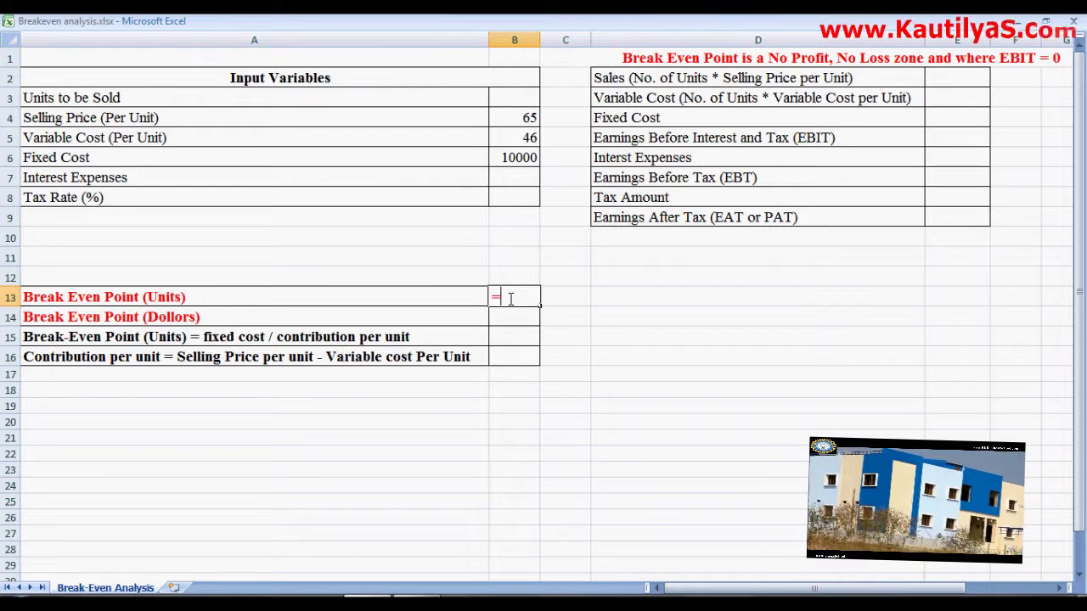
left_click(513, 163)
type("/(")
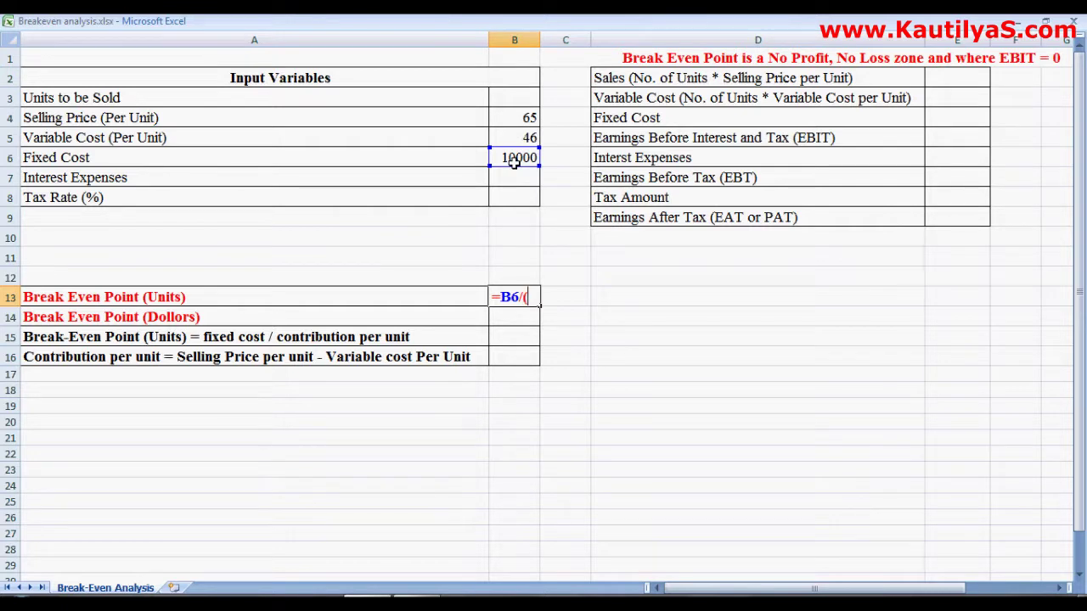
left_click(517, 120)
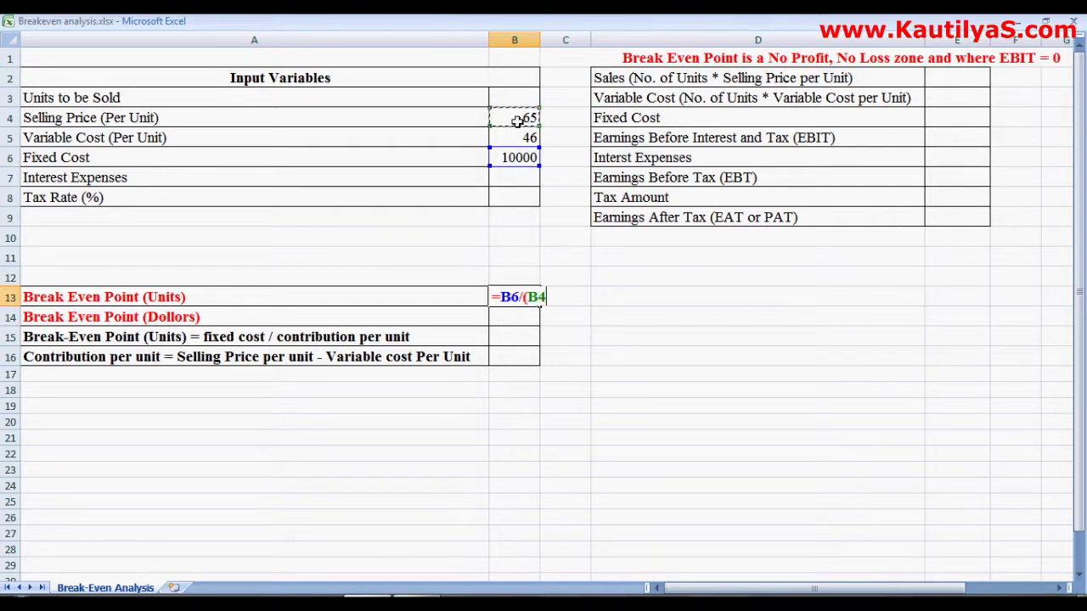
type("-")
left_click(514, 137)
type(")")
key("Return")
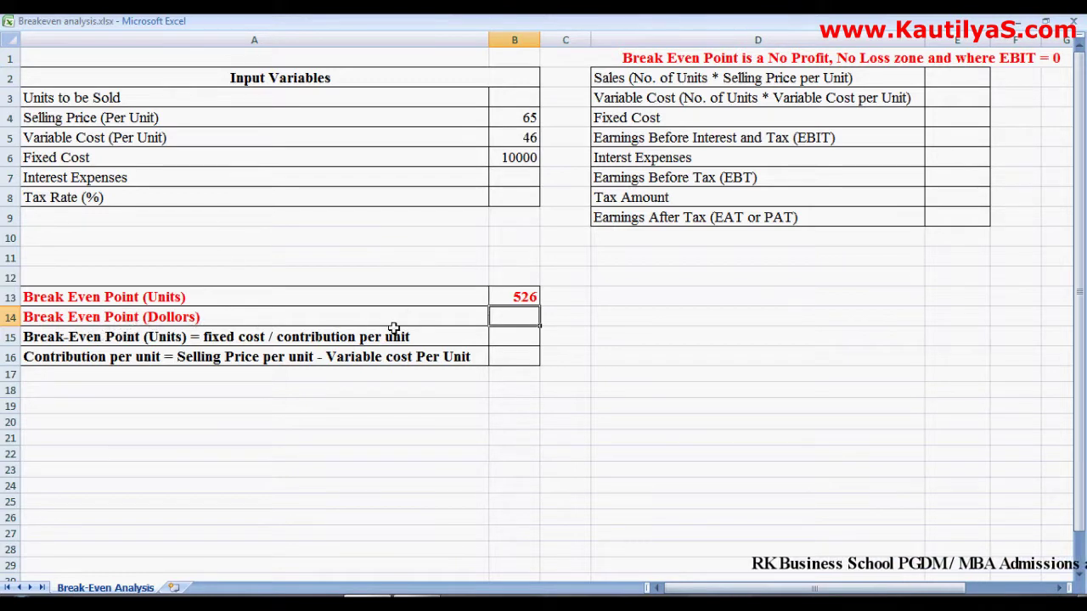
Step: Calculate the break-even point in dollars in B14 with the formula =B13*B4
type("=")
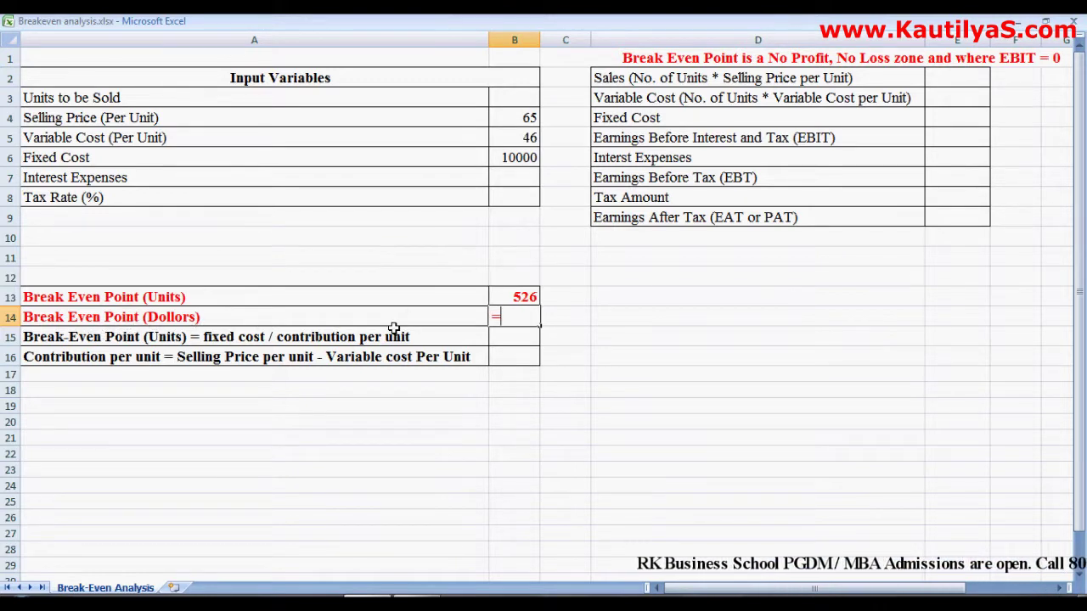
left_click(508, 297)
type("*")
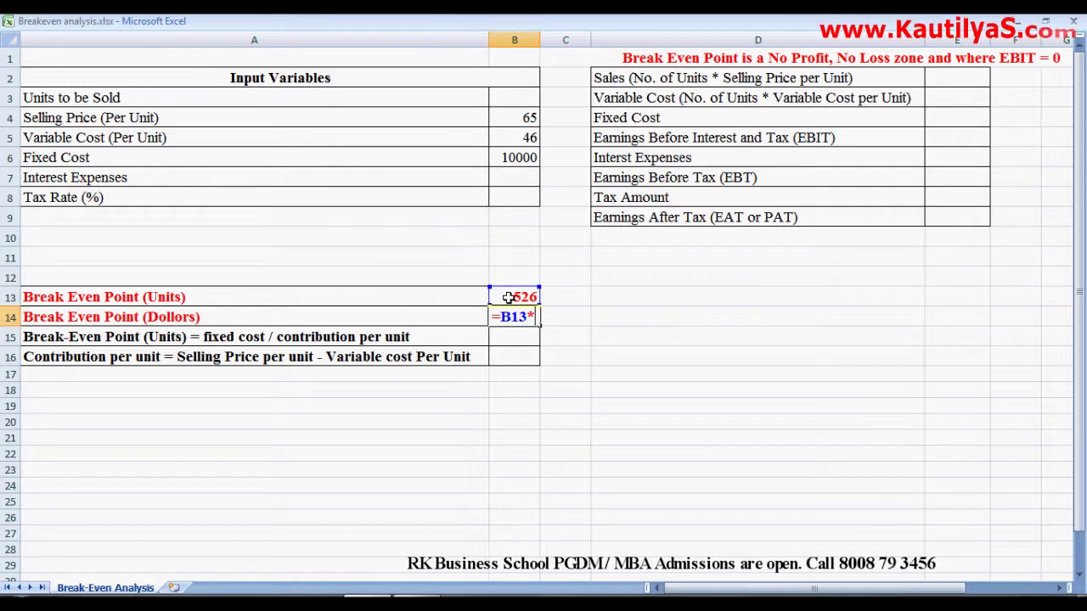
left_click(514, 120)
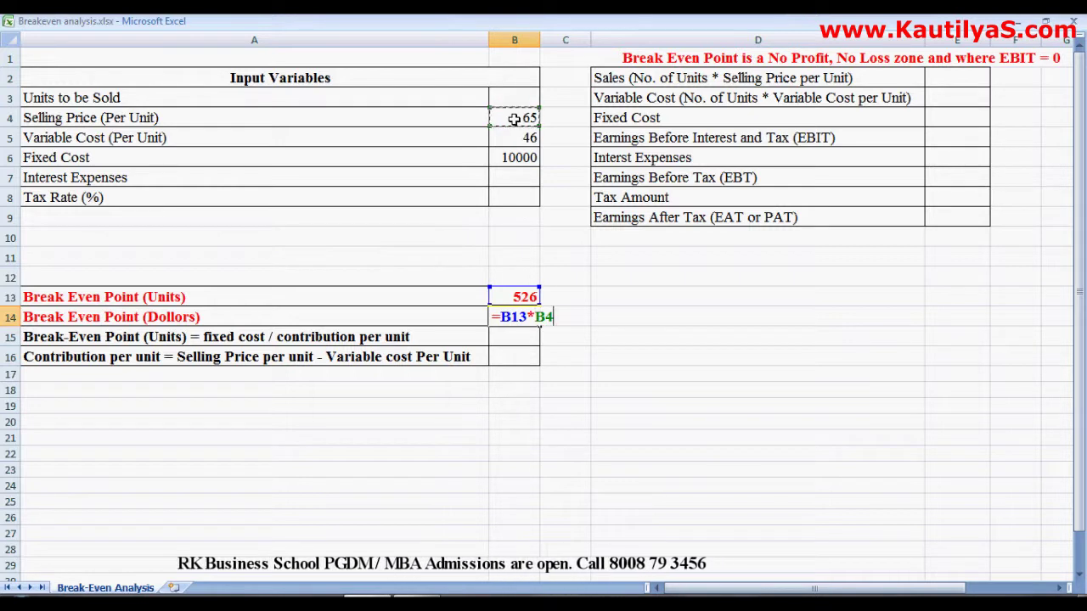
key("Return")
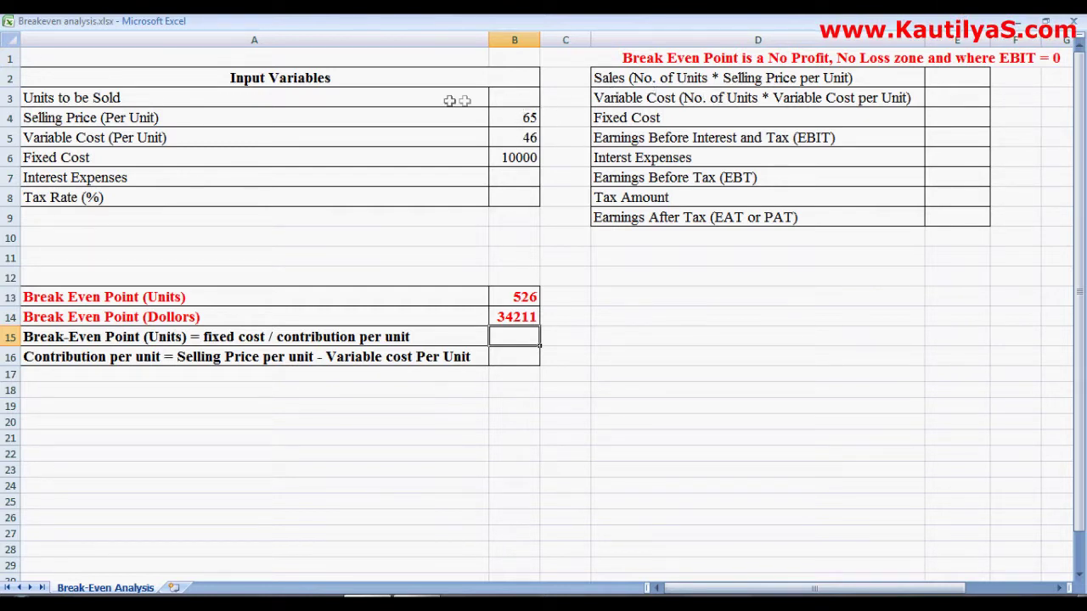
Step: Complete the input variables with 500 units to be sold, interest expenses of 5000 and a tax rate of 40%
left_click(512, 98)
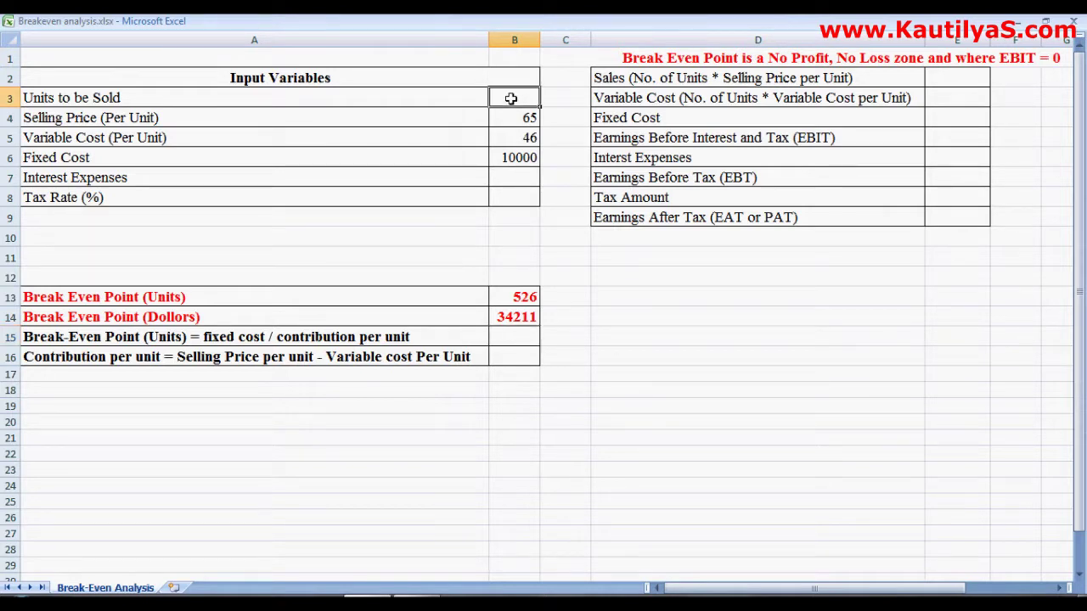
type("500")
key("Return")
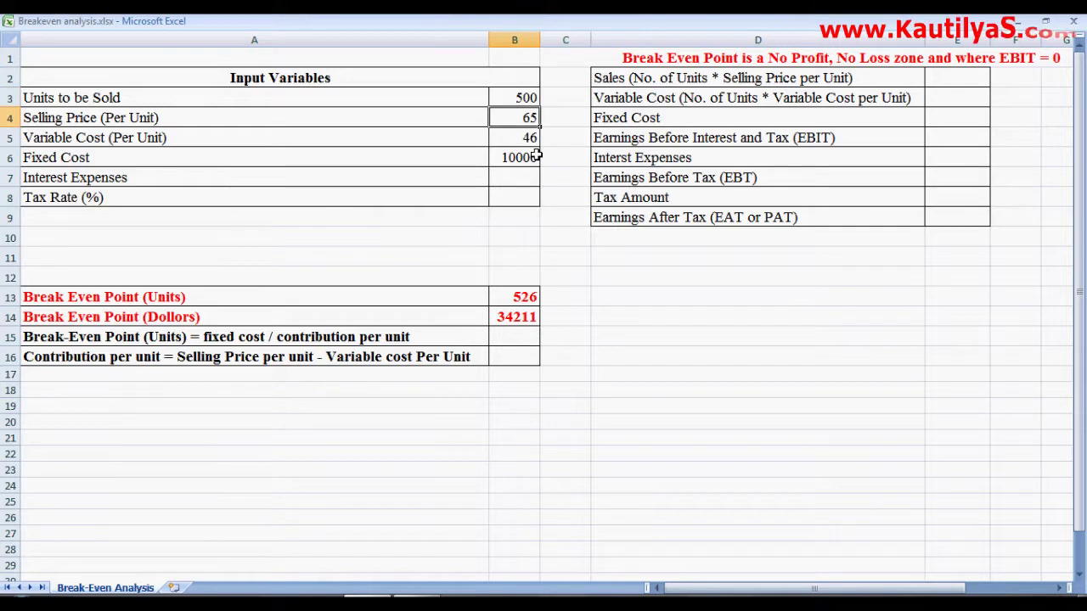
key("Down")
key("Down")
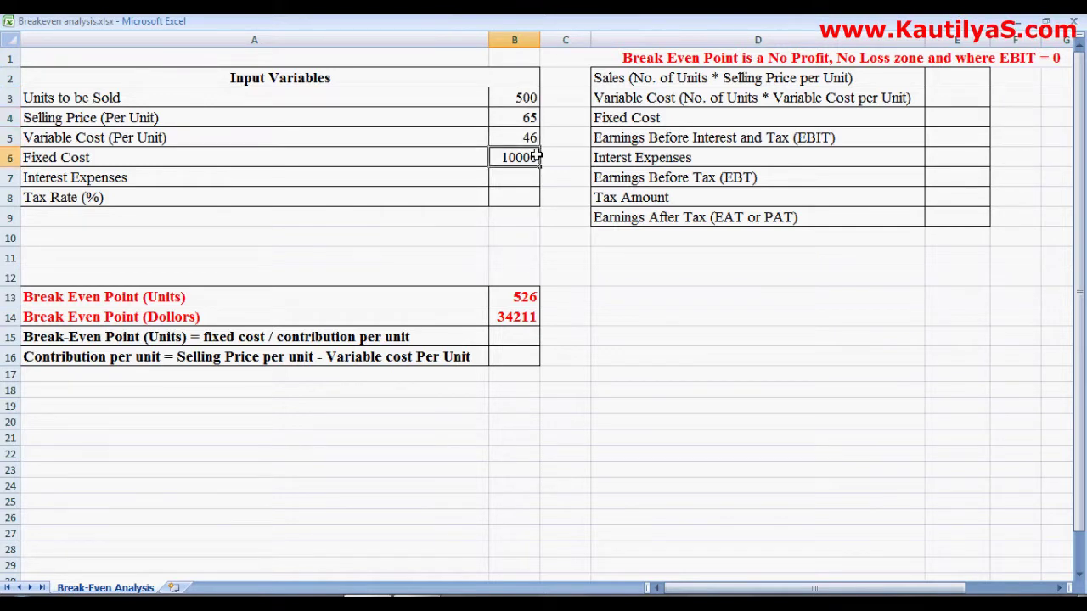
key("Down")
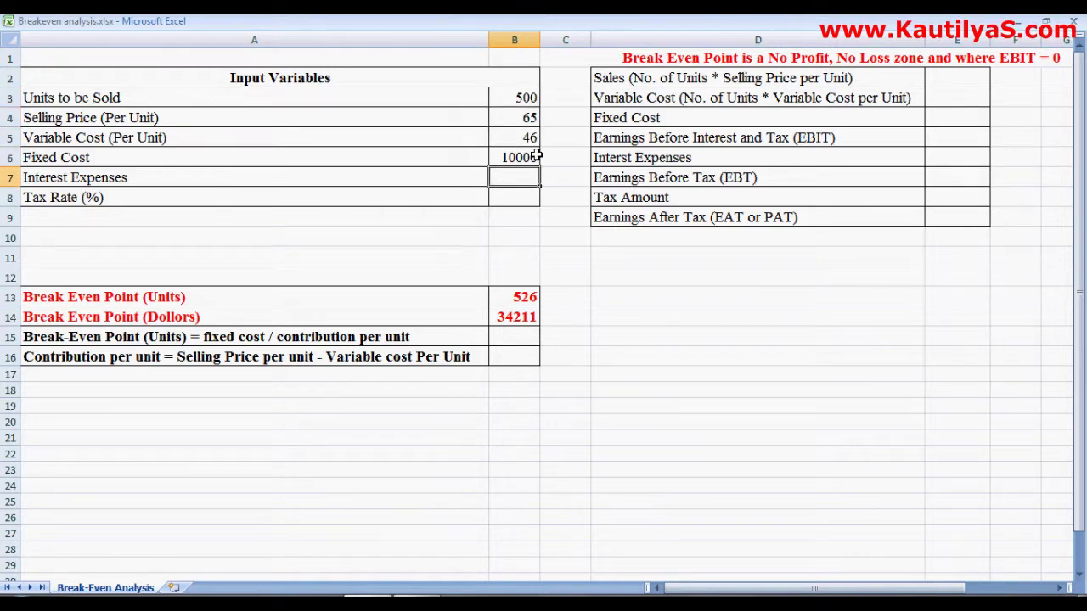
key("Return")
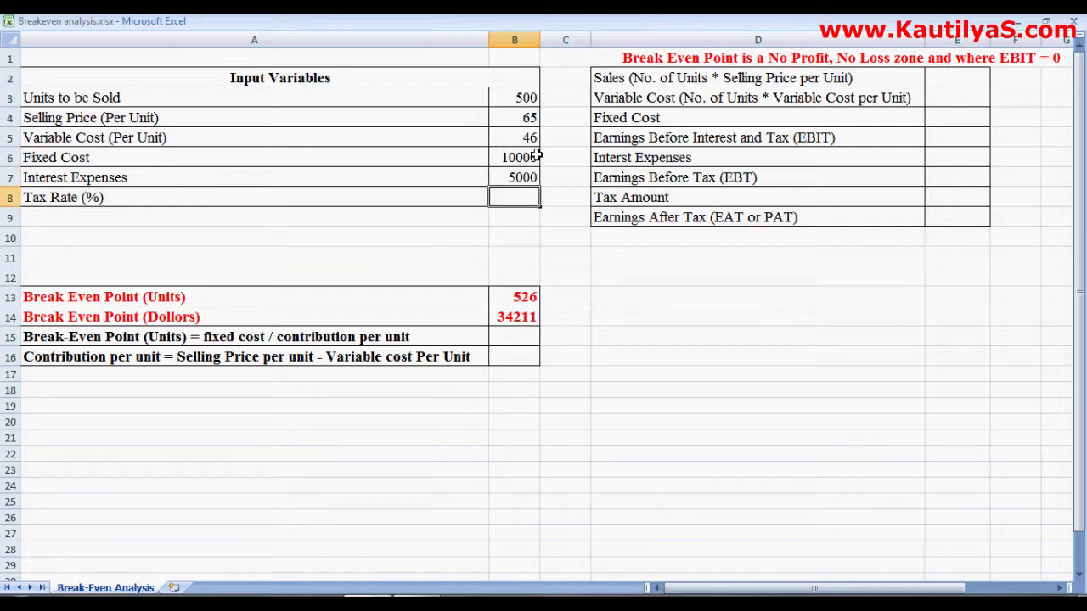
type("40")
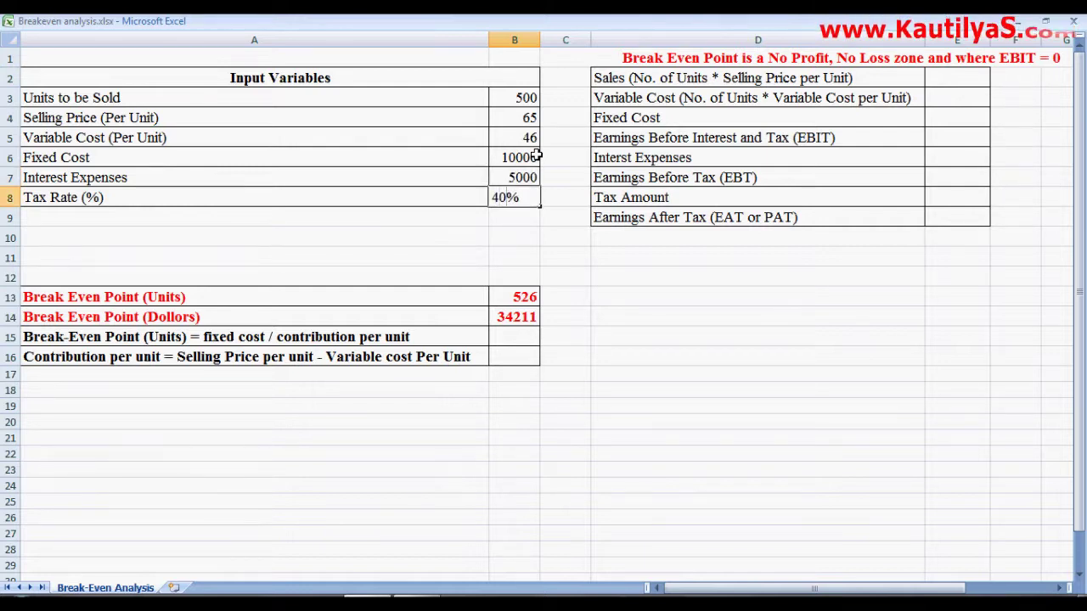
Step: Calculate Sales in E2 as units times selling price with the formula =B3*B4
left_click(943, 80)
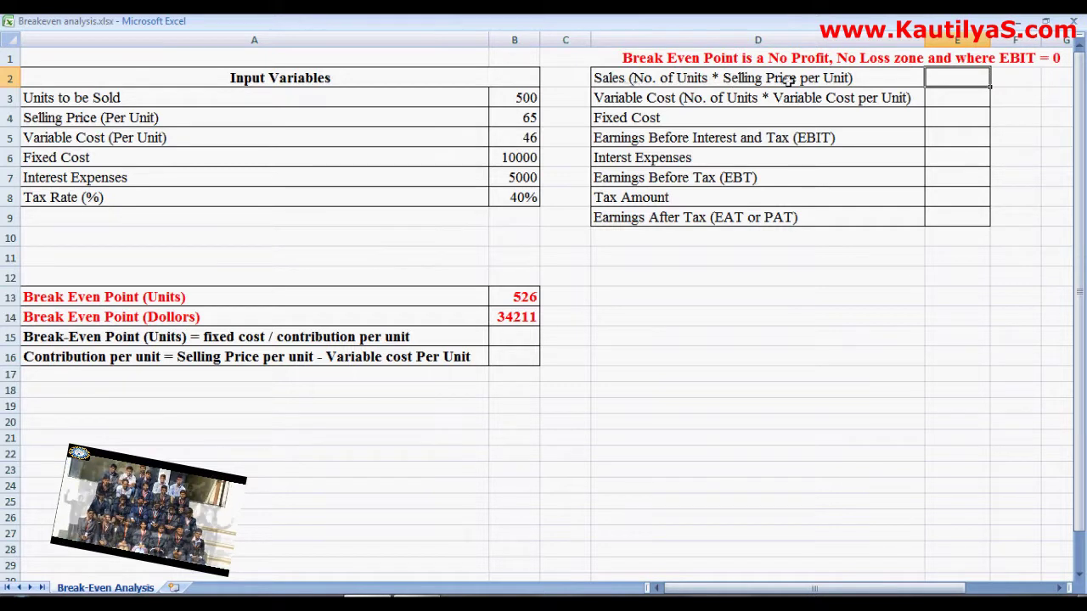
type("=")
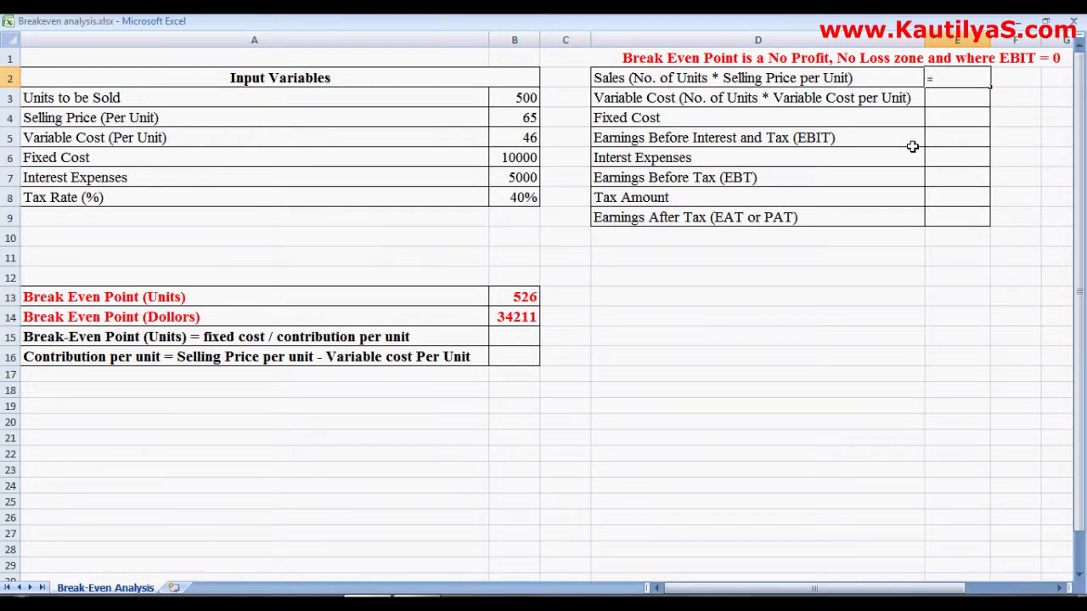
left_click(505, 99)
type("*")
left_click(506, 117)
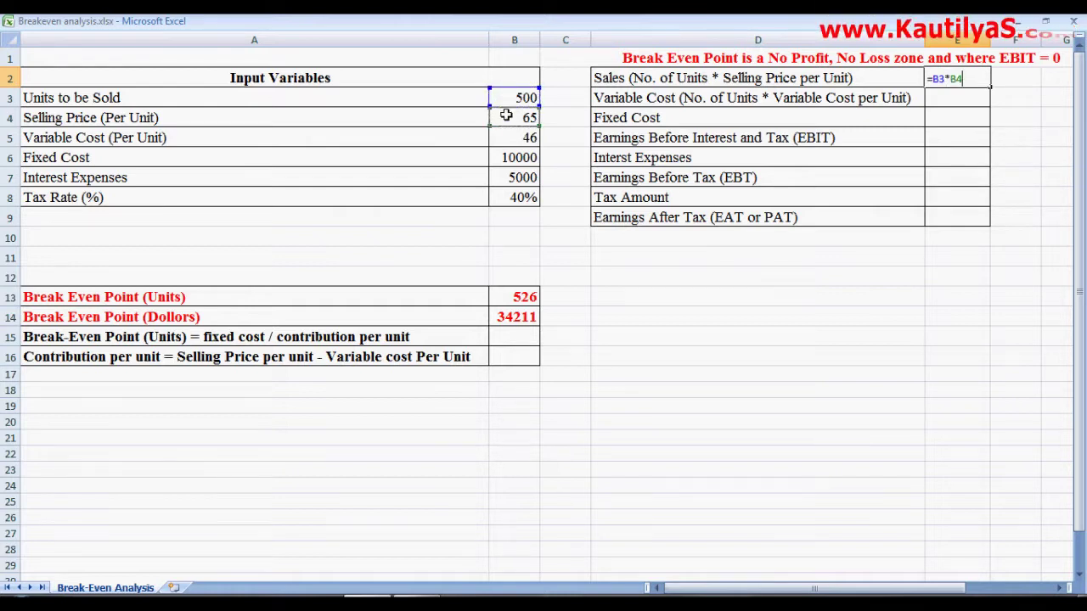
key("Return")
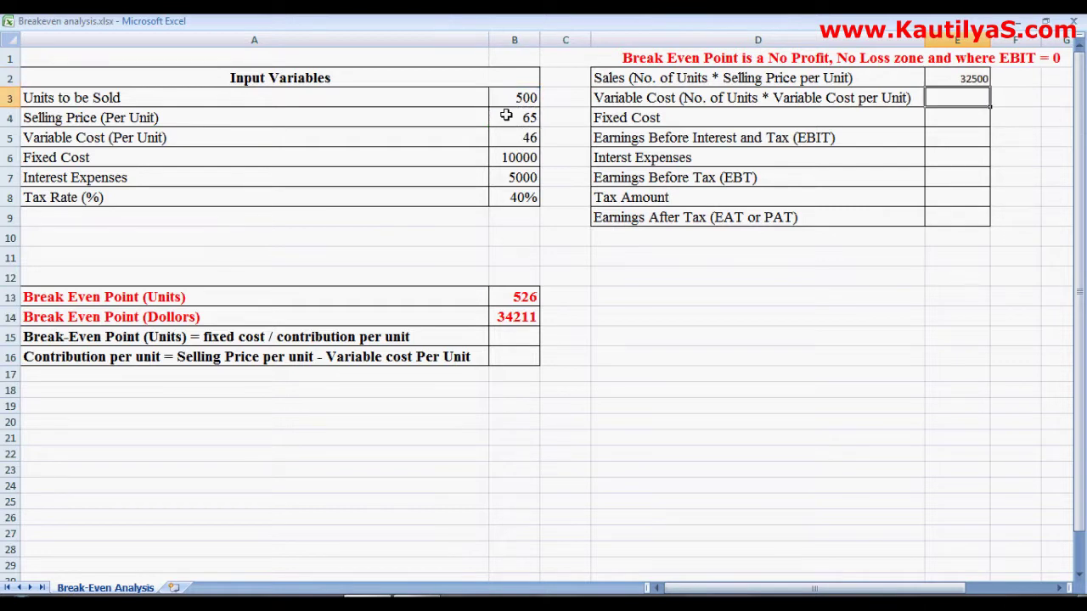
Step: Calculate the total Variable Cost in E3 with the formula =B3*B5
type("=")
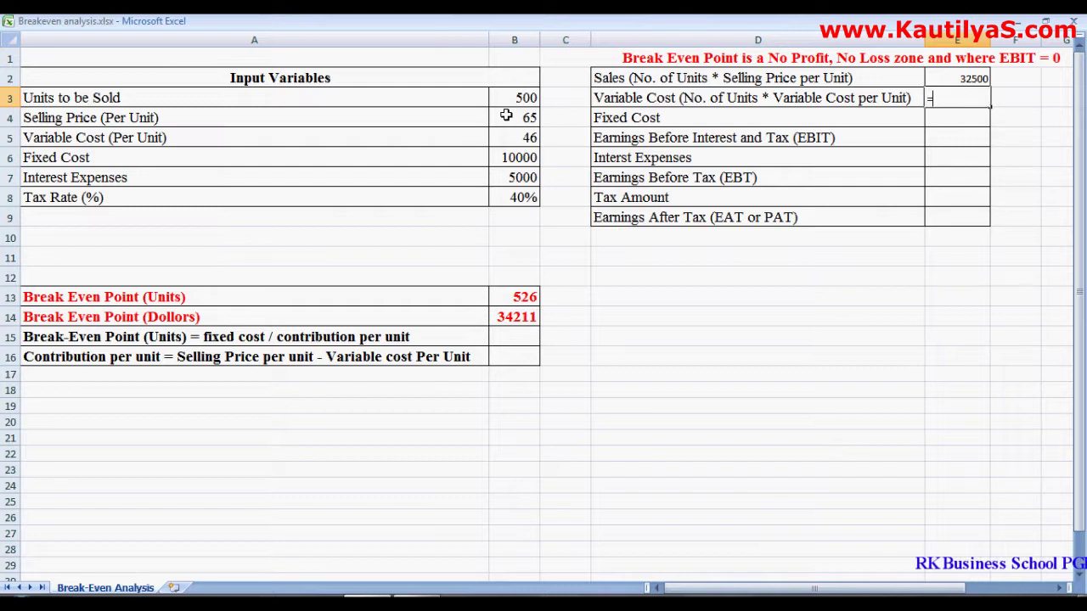
left_click(509, 98)
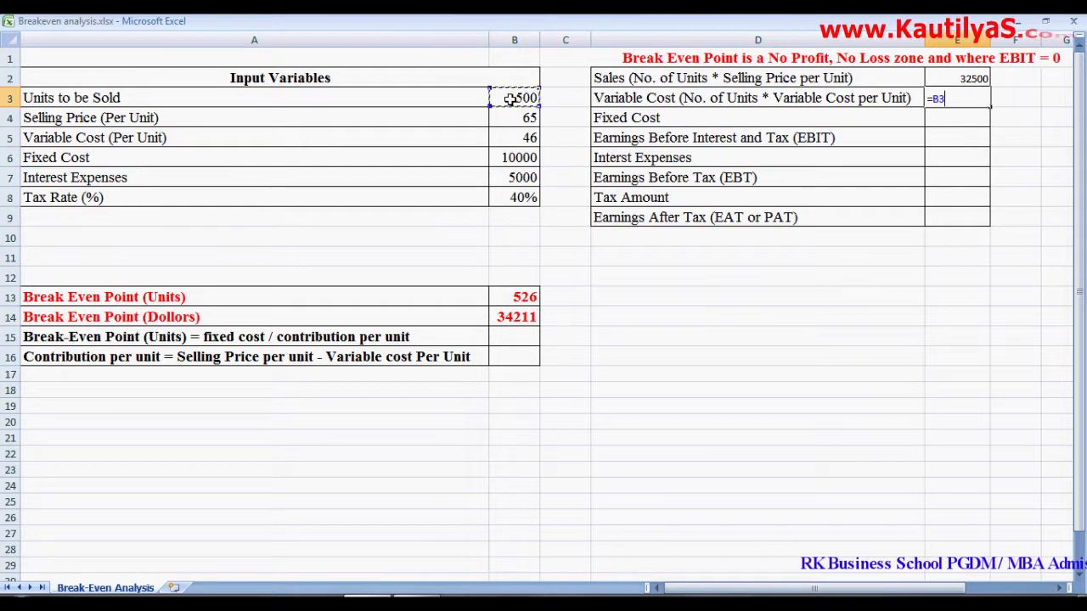
type("*")
left_click(504, 138)
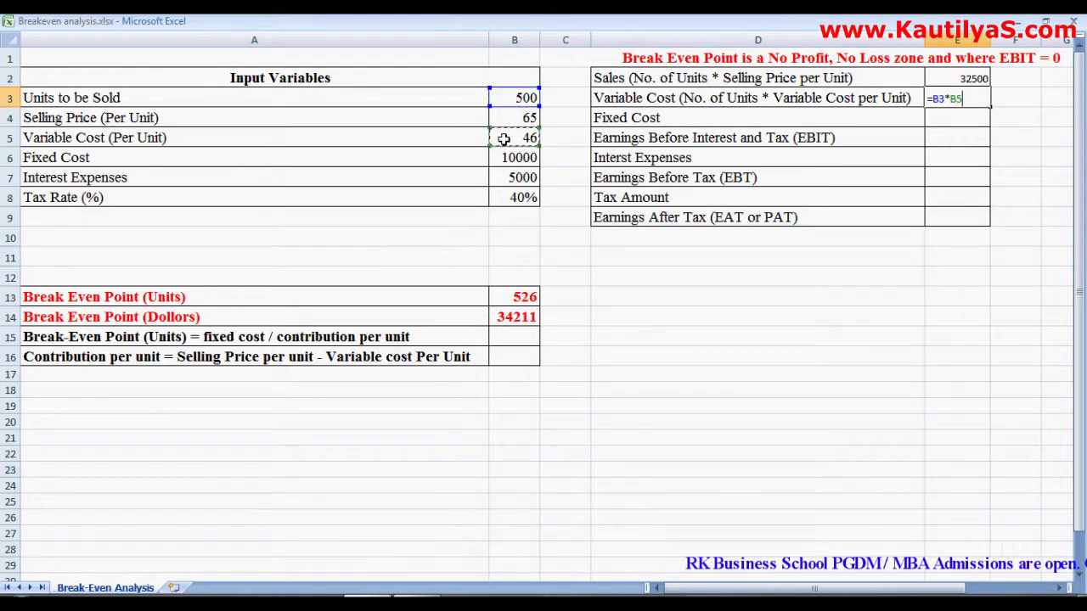
key("Return")
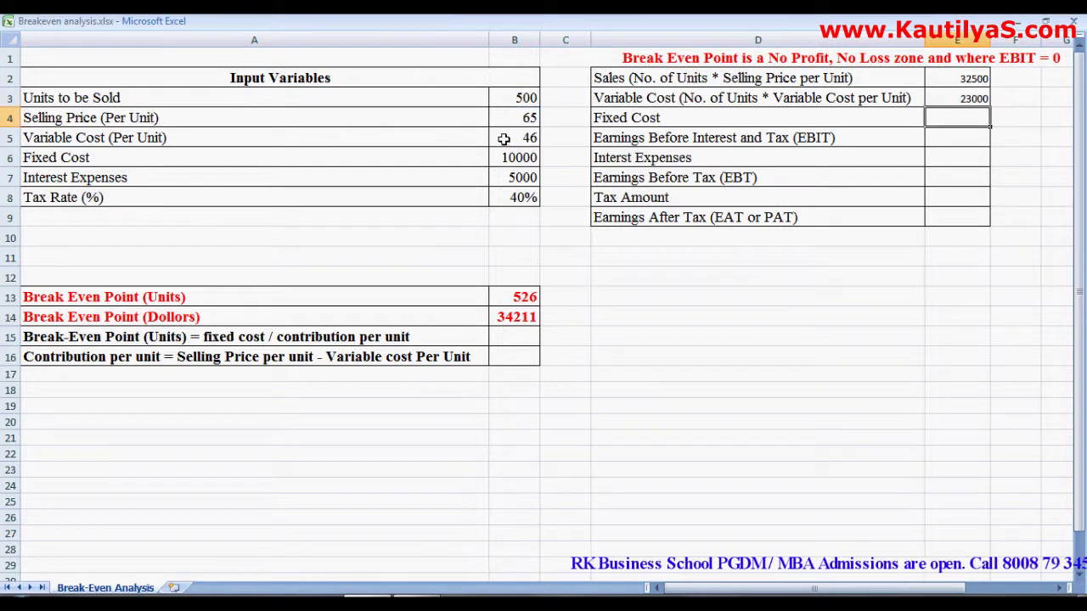
Step: Link the Fixed Cost in E4 to the input value with the formula =B6
type("=")
left_click(509, 160)
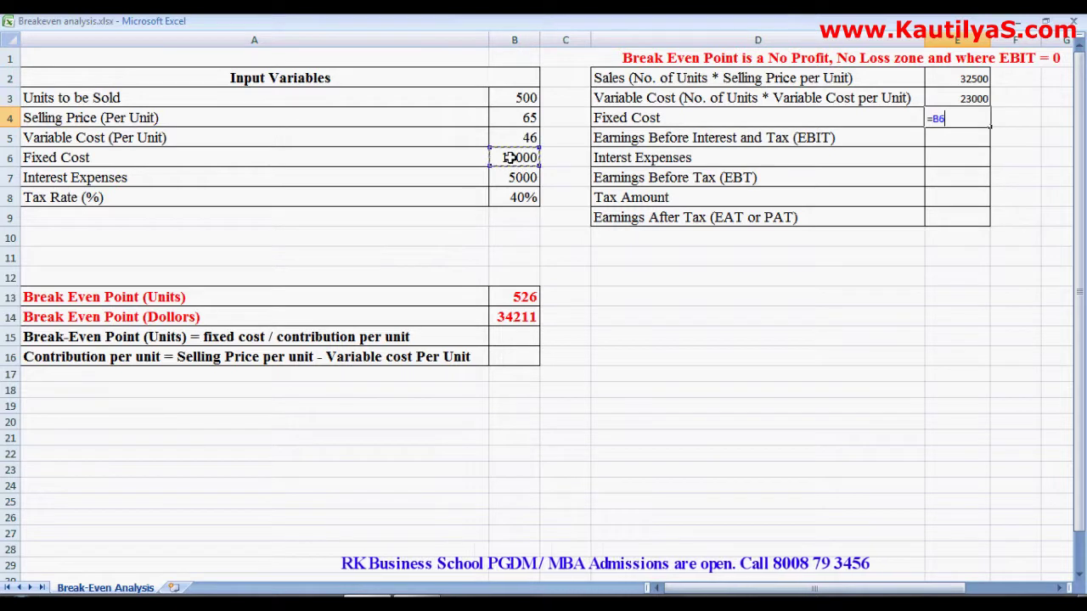
key("Return")
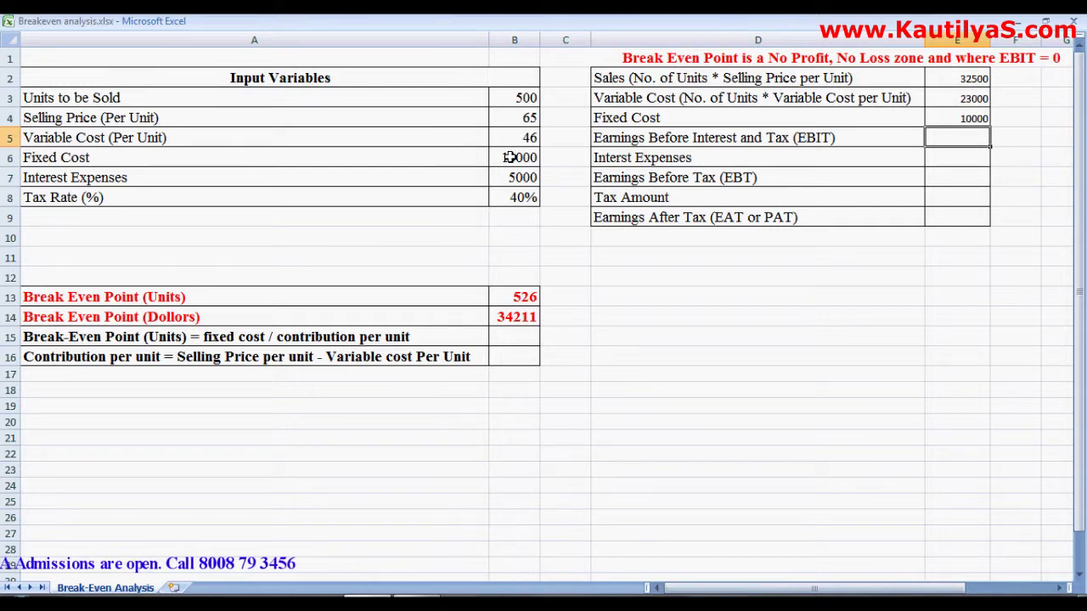
Step: Calculate Earnings Before Interest and Tax in E5 with the formula =E2-E3-E4
type("=")
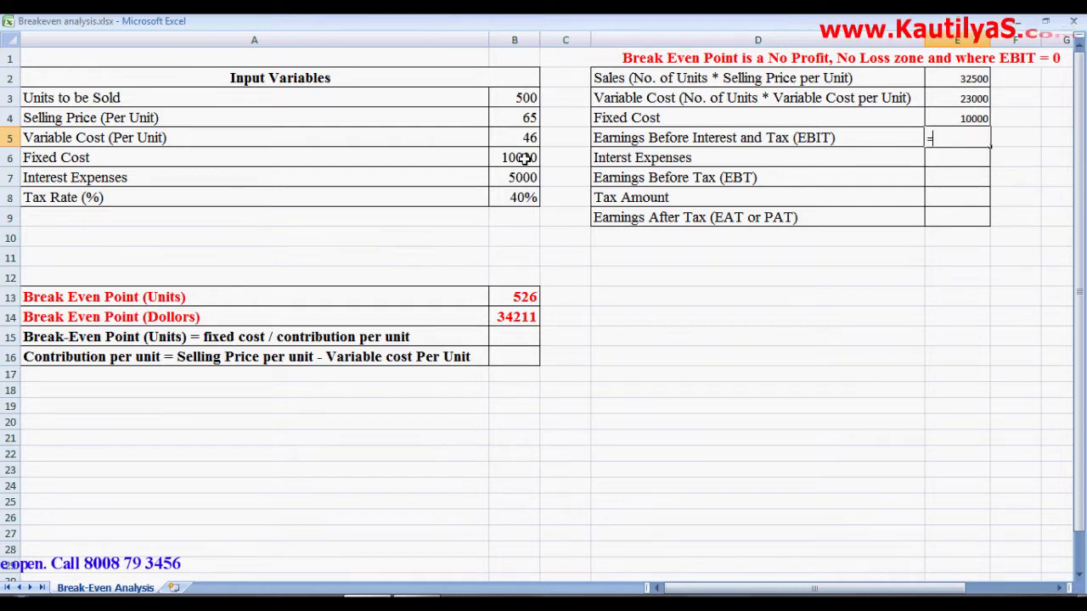
left_click(955, 78)
type("-")
left_click(945, 98)
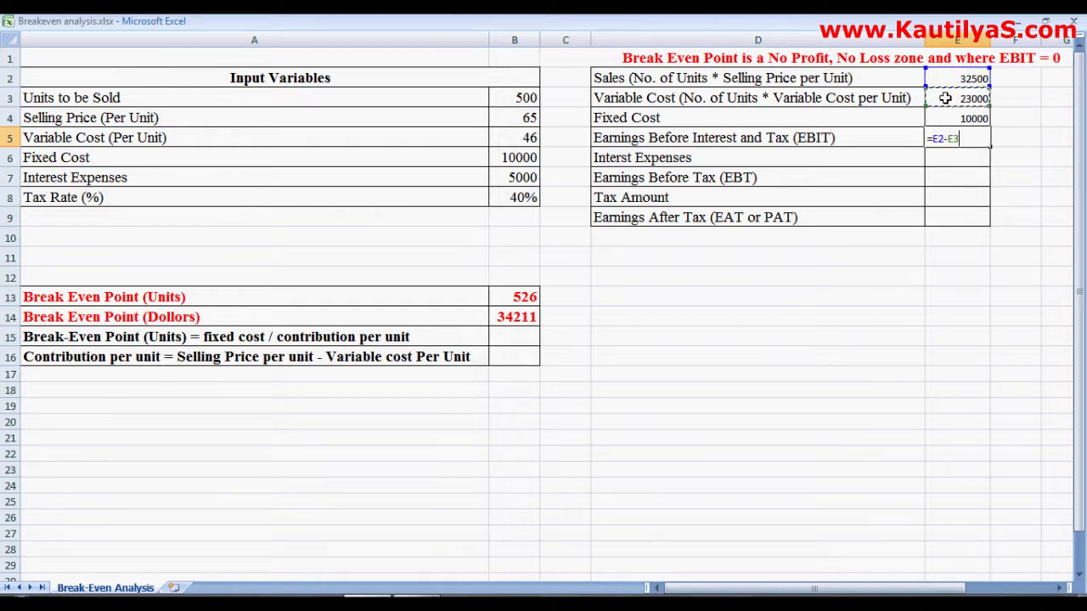
left_click(945, 118)
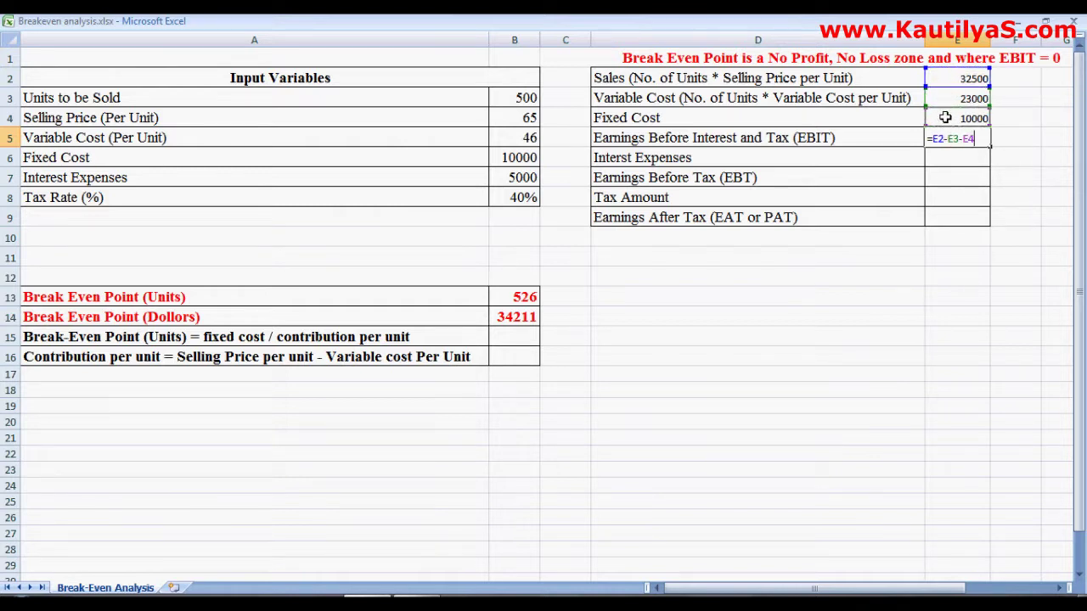
key("Return")
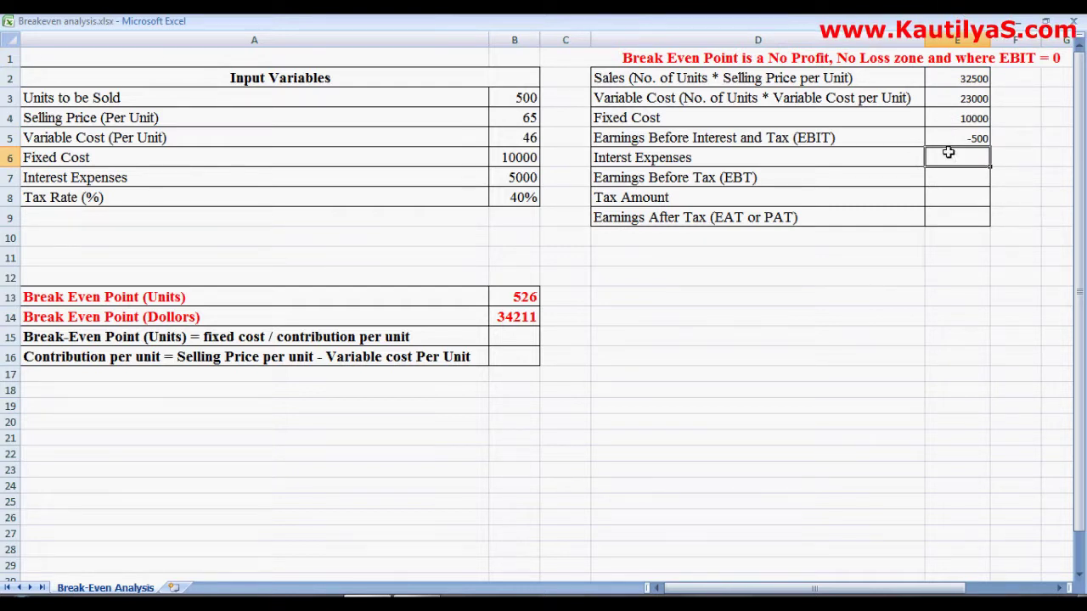
Step: Enter 5000 as the interest expenses in E6 of the earnings table
type("500")
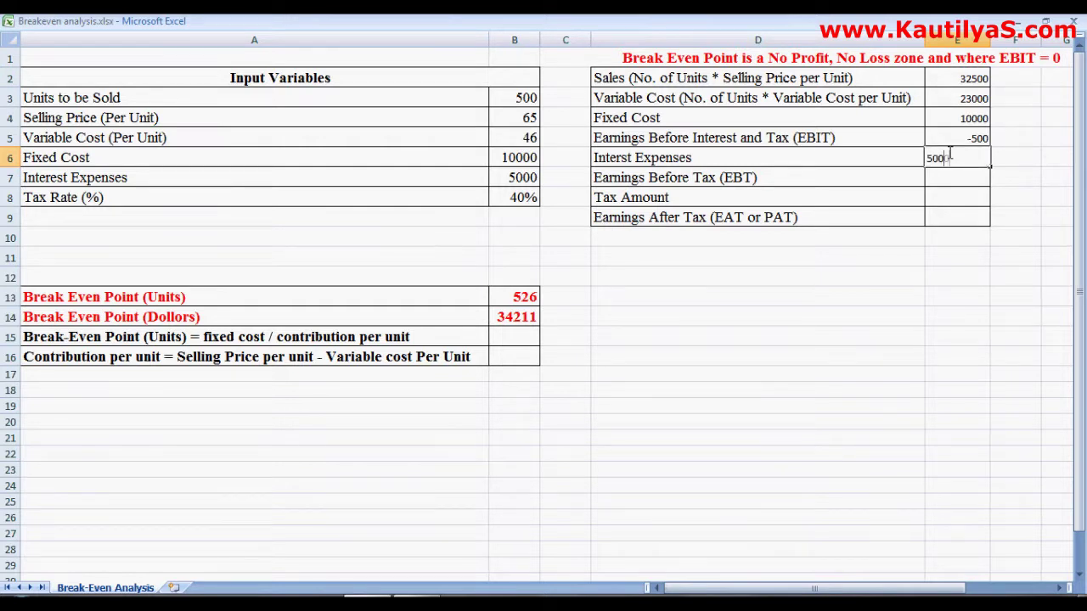
type("0")
key("Return")
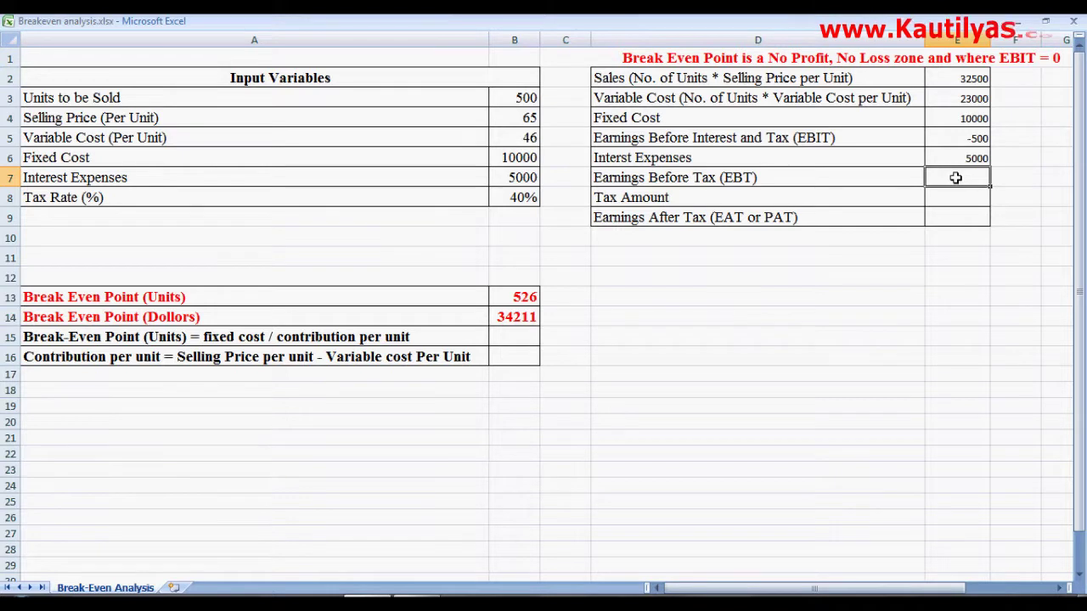
Step: Calculate Earnings Before Tax in E7 with the formula =E5-E6
type("=")
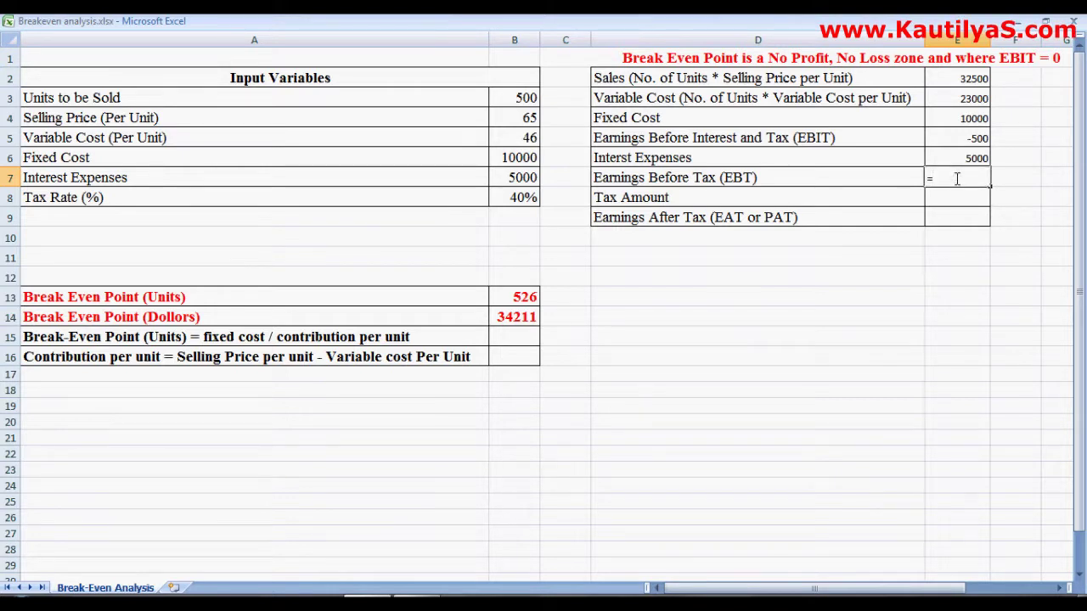
left_click(952, 139)
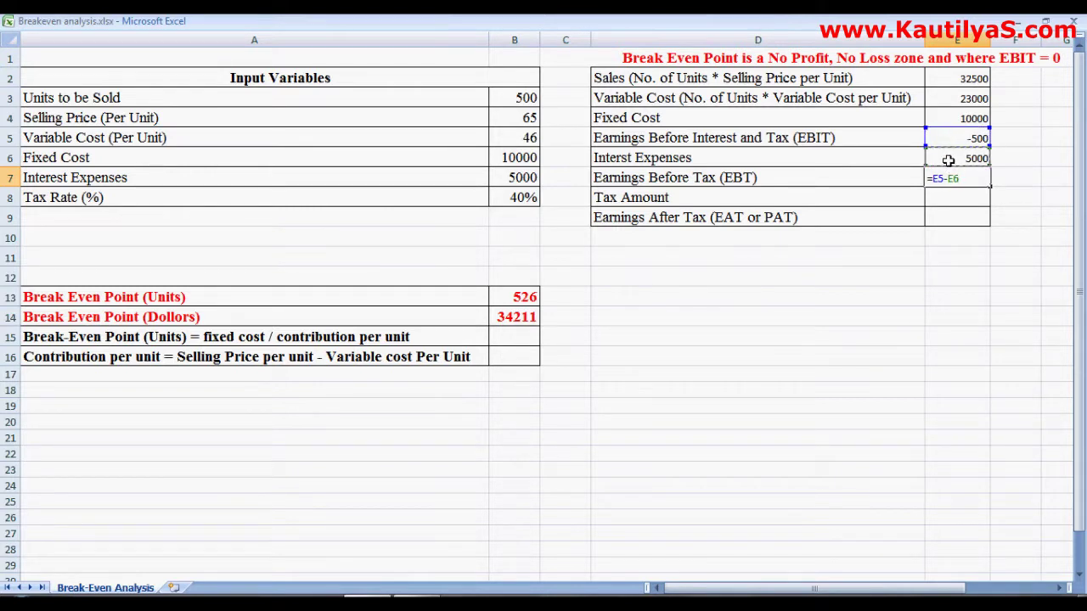
key("Return")
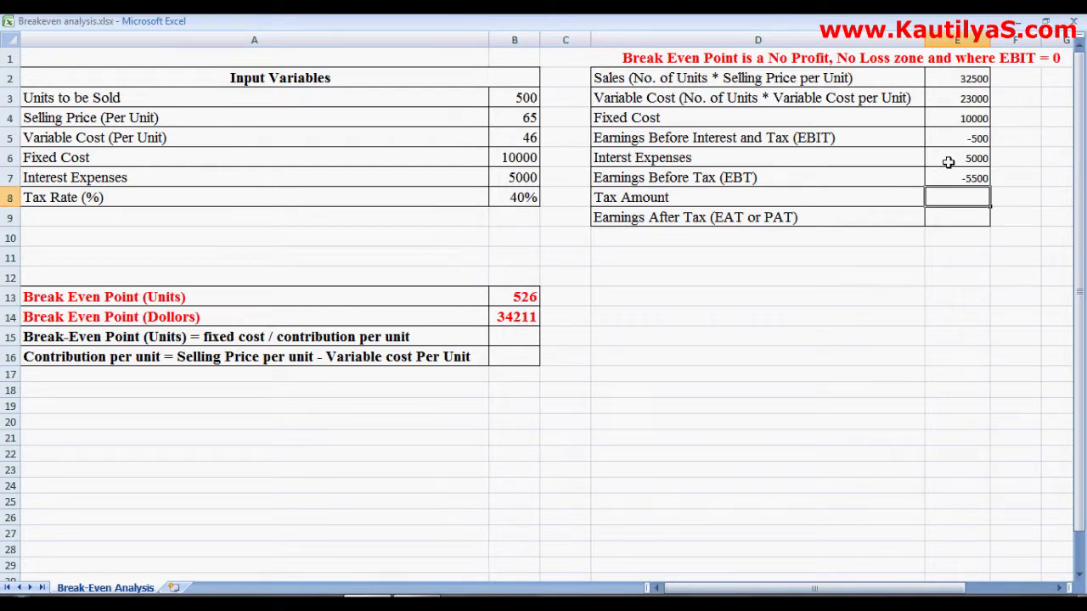
Step: Calculate the Tax Amount in E8 with the formula =IF(E7>0,E7*B8,0), so tax applies only to positive earnings
type("=if(")
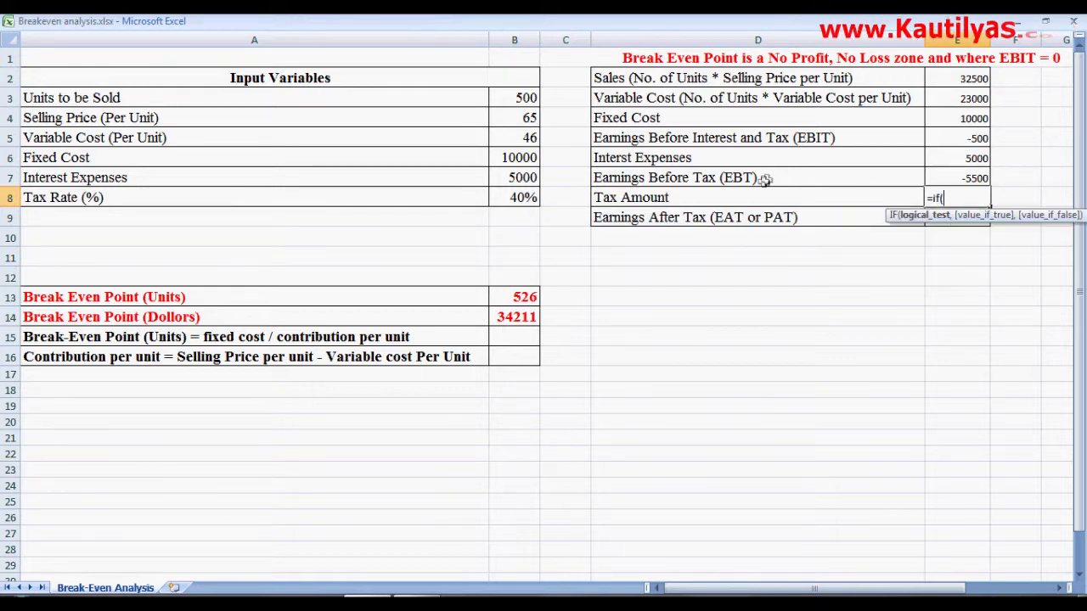
left_click(947, 182)
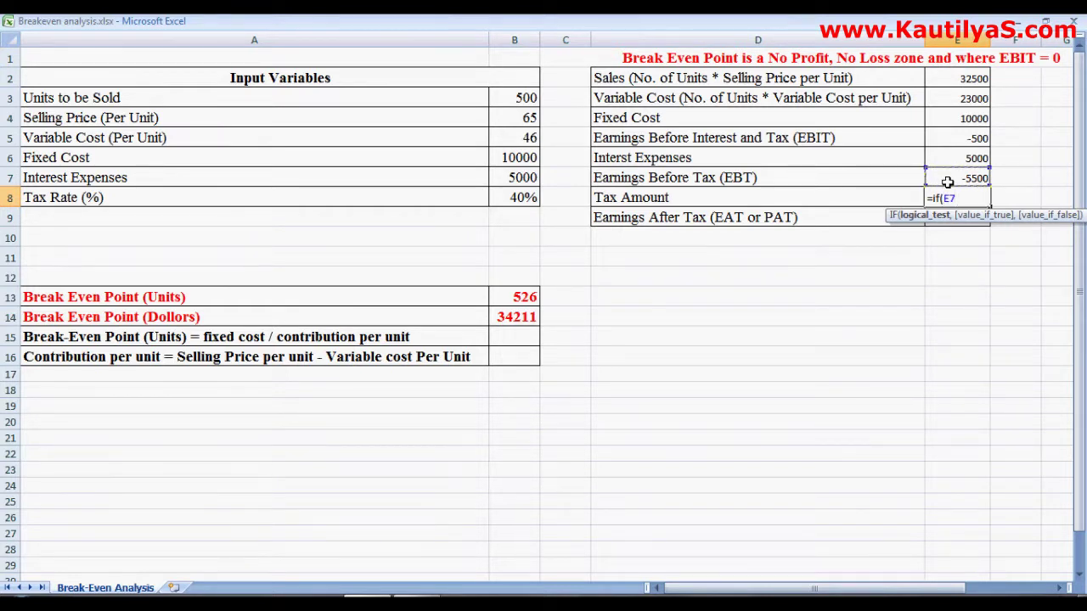
left_click(948, 182, "shift")
key("BackSpace")
key("BackSpace")
key("BackSpace")
type(">")
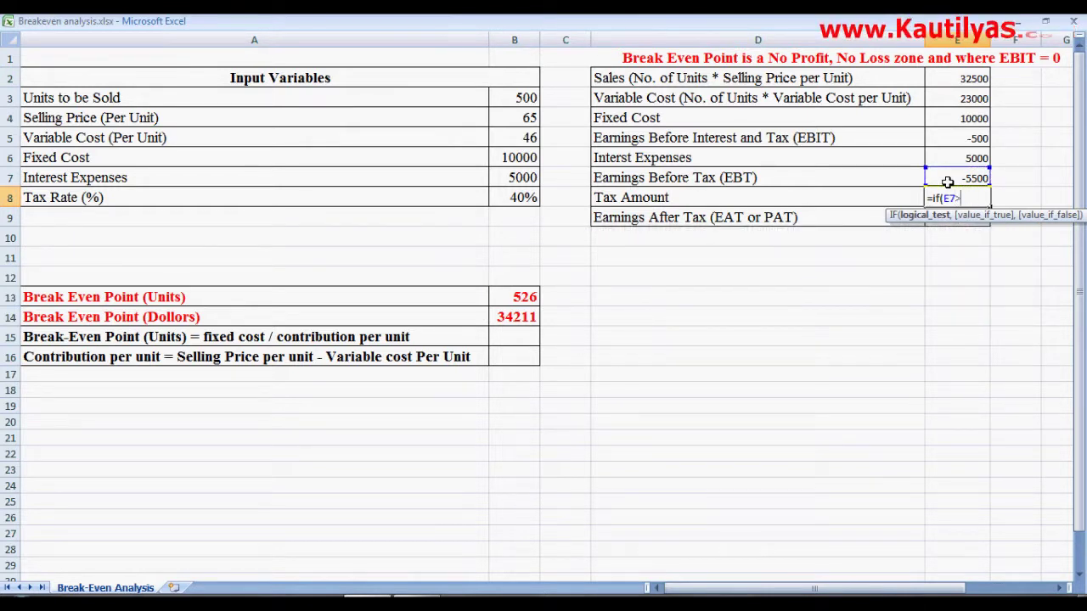
type("0,")
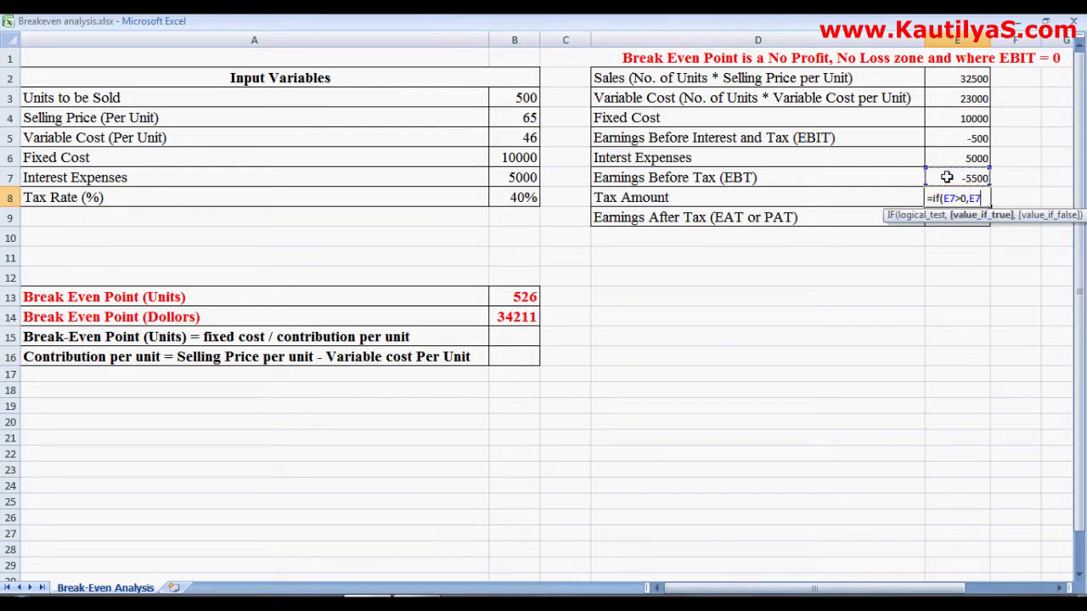
type("E7*")
left_click(501, 197)
type(",")
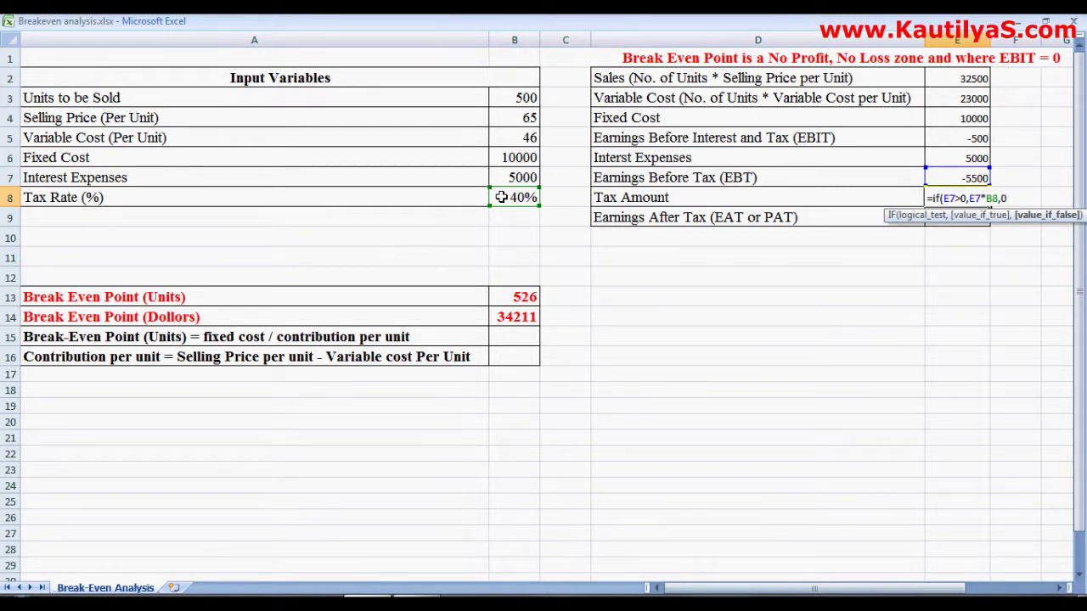
type("0)")
key("Return")
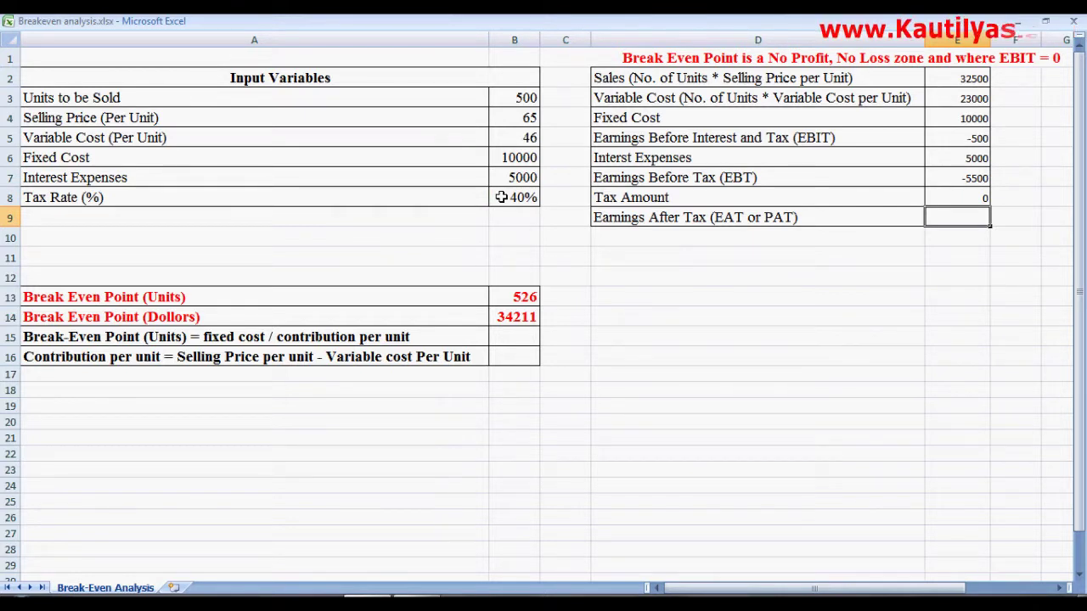
Step: Calculate Earnings After Tax in E9 with the formula =E7-E8
type("=")
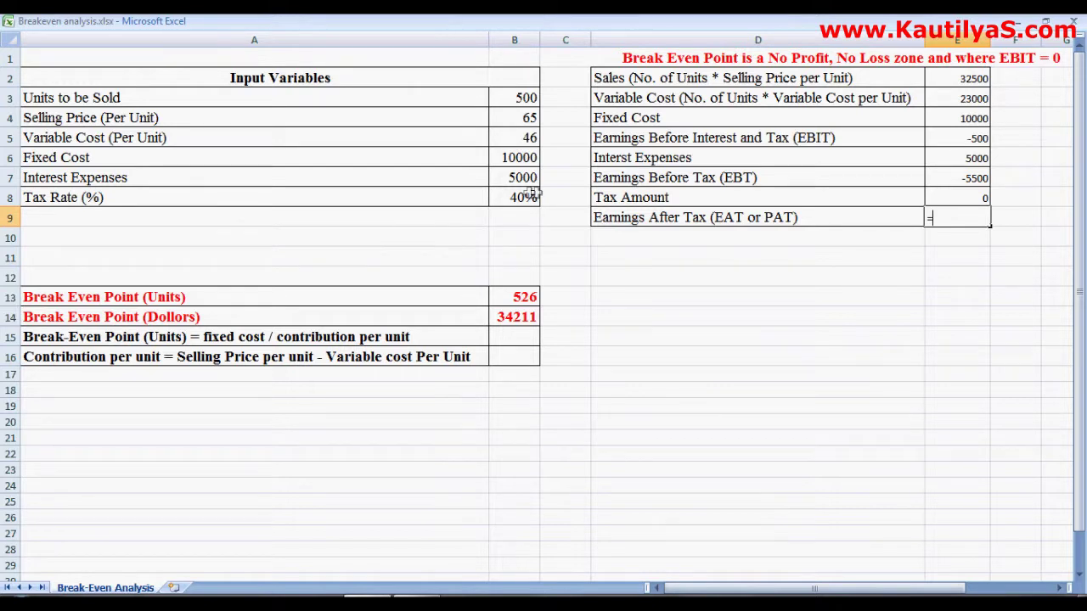
left_click(941, 183)
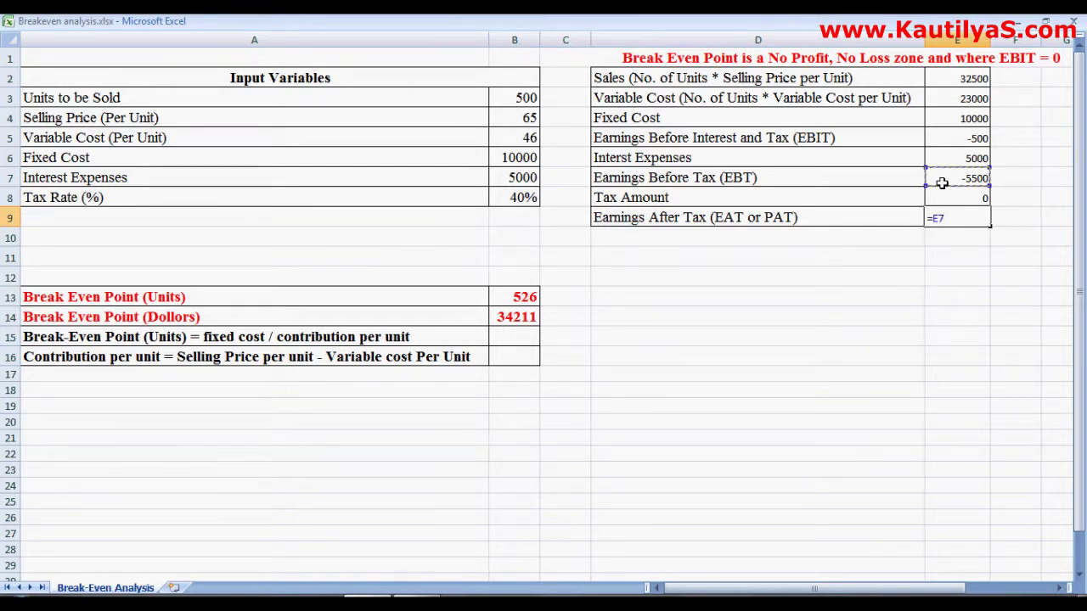
type("-")
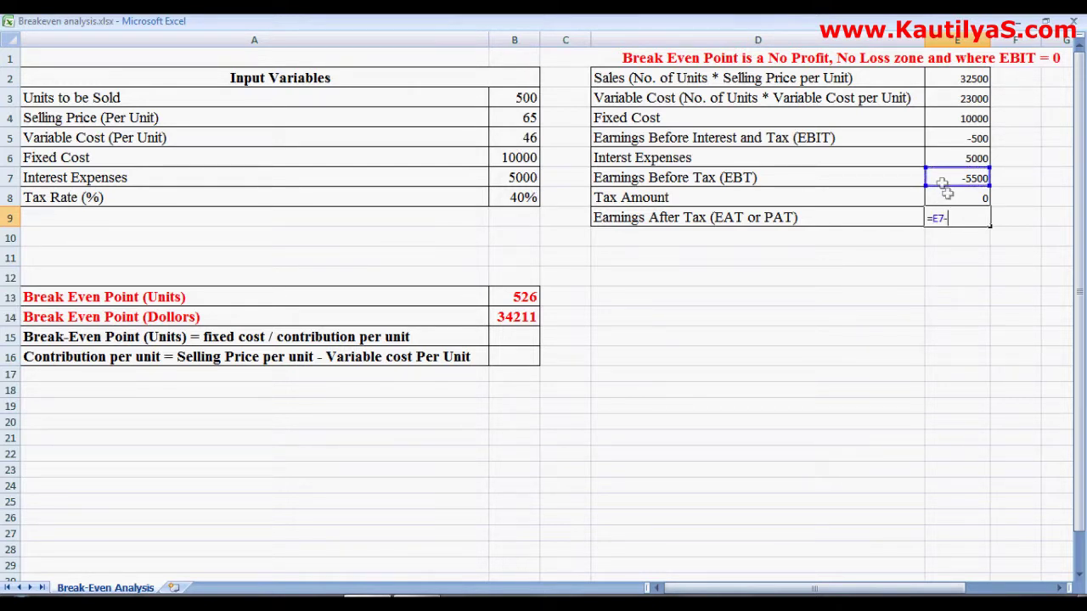
left_click(949, 201)
key("Return")
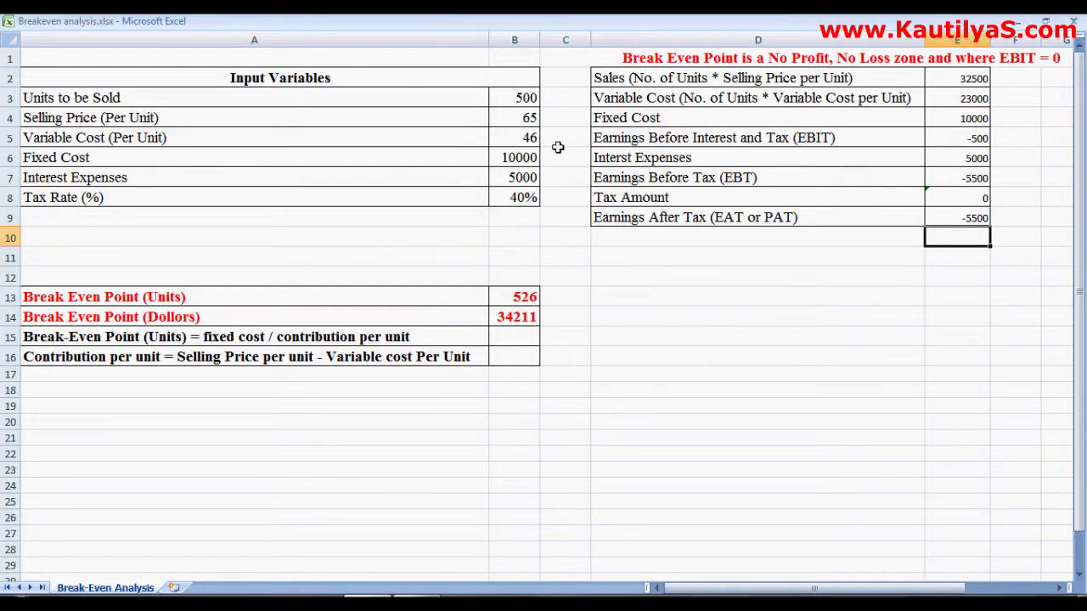
Step: Leave the full-screen view and set up a Goal Seek that brings the EBIT in E5 to a value of 0
key("Escape")
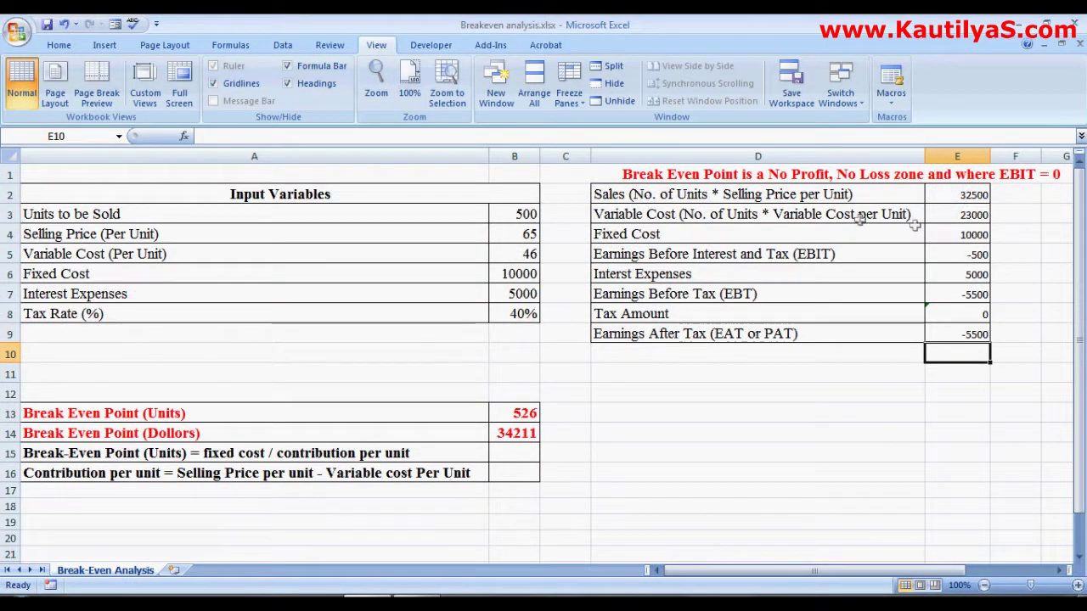
left_click(283, 47)
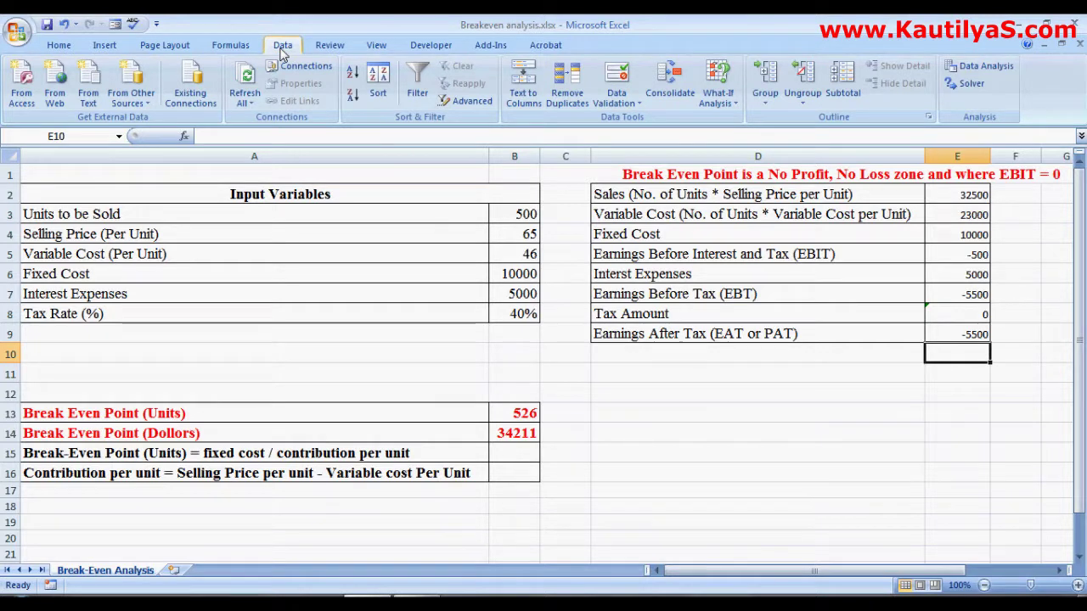
left_click(717, 97)
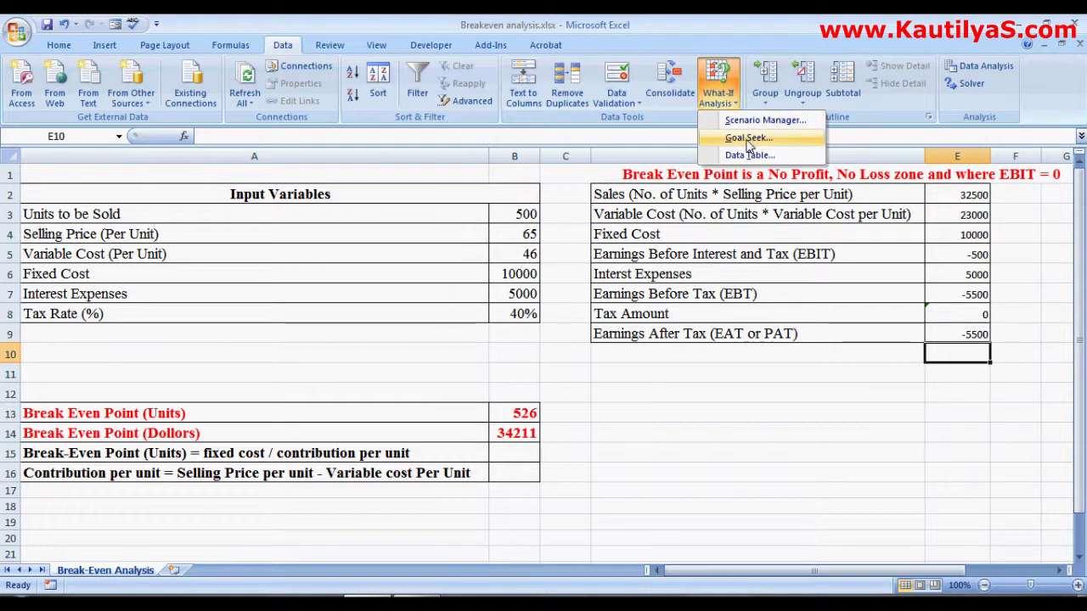
left_click(749, 138)
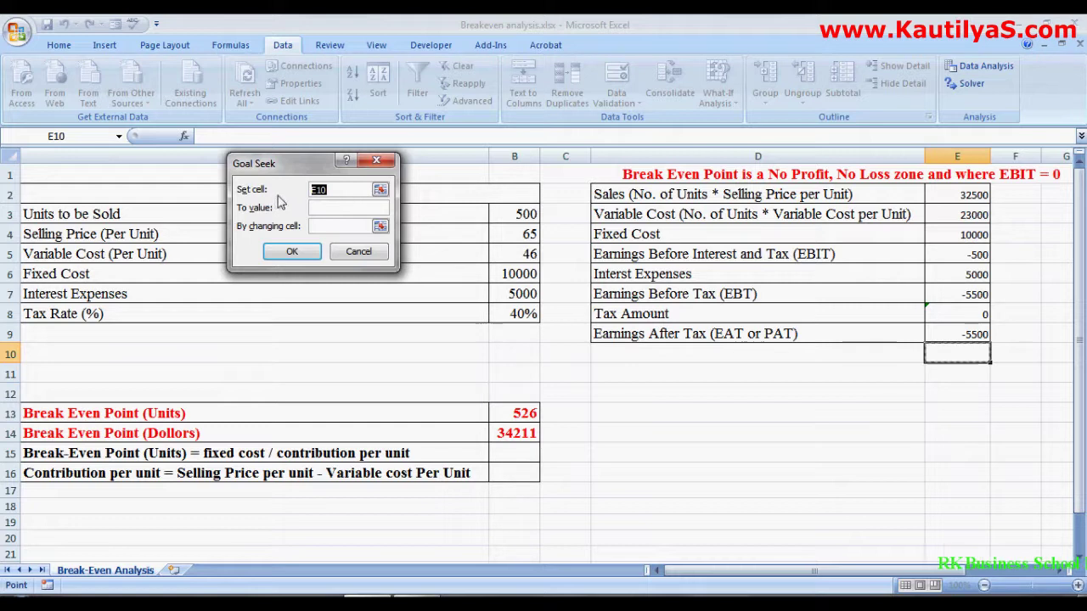
left_click(380, 190)
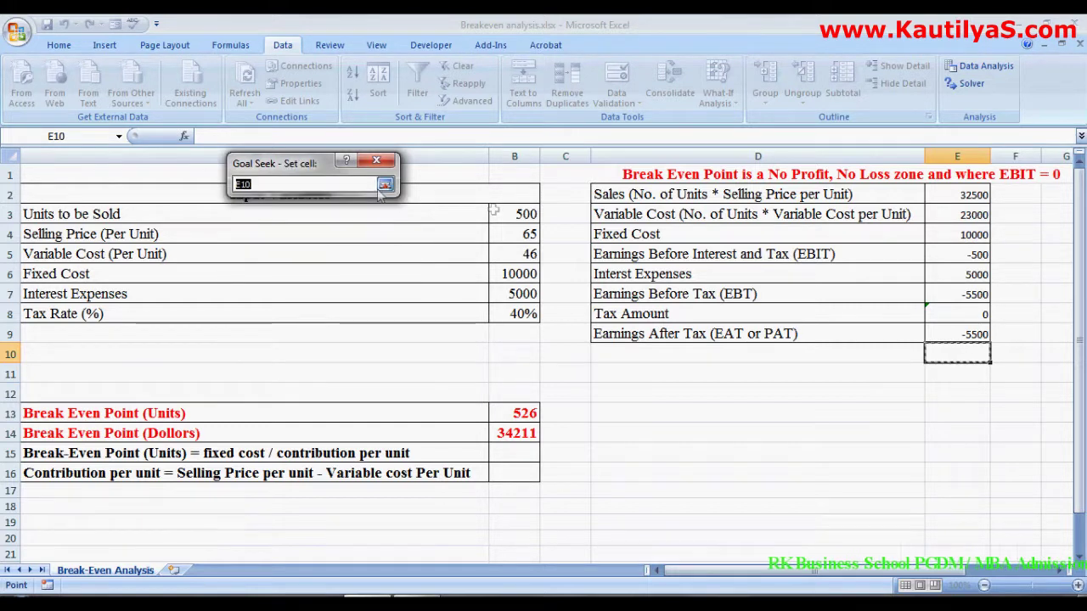
left_click(946, 254)
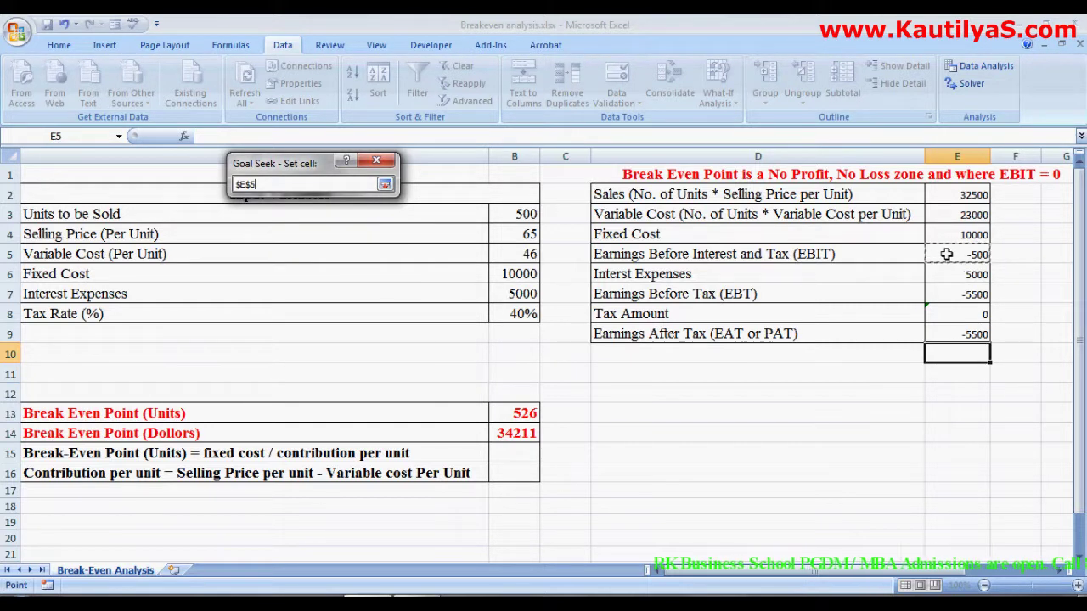
left_click(385, 184)
left_click(319, 206)
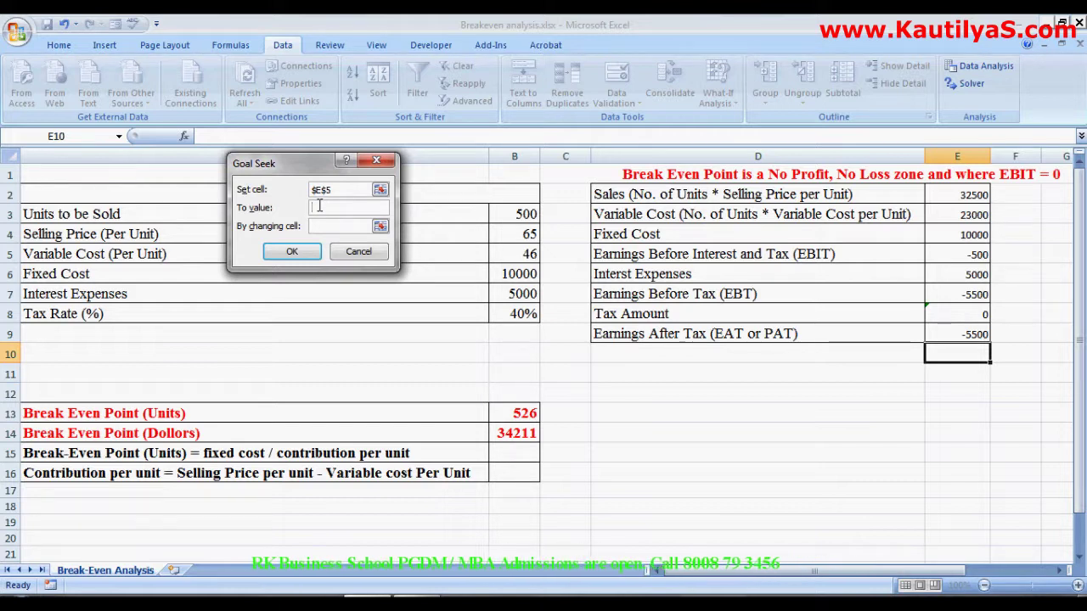
type("0")
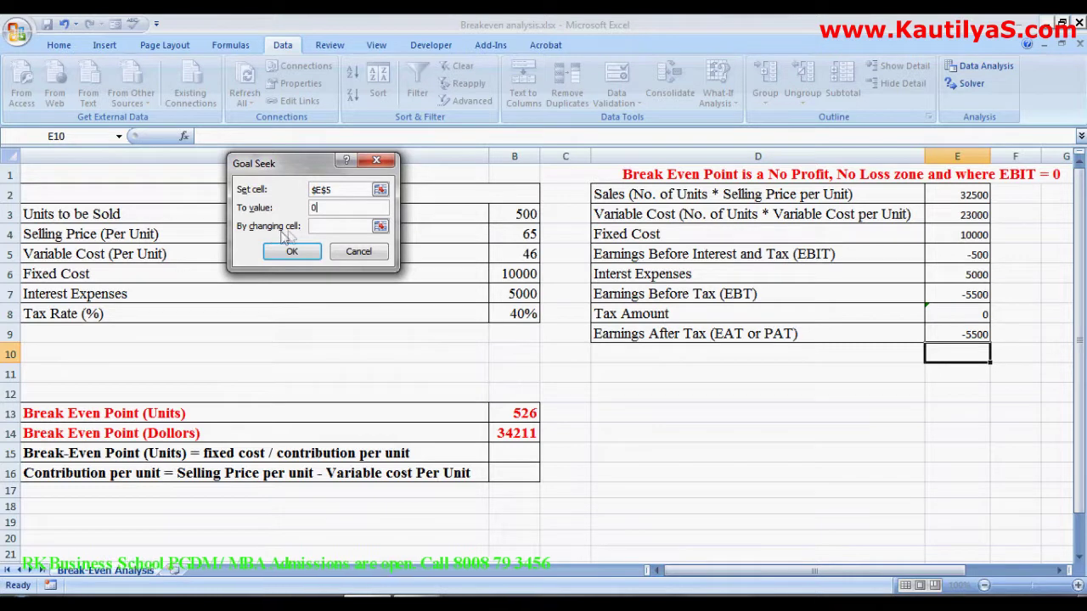
Step: Run the Goal Seek by changing Units to be Sold in B3, and discard the solution to keep the original inputs
key("Tab")
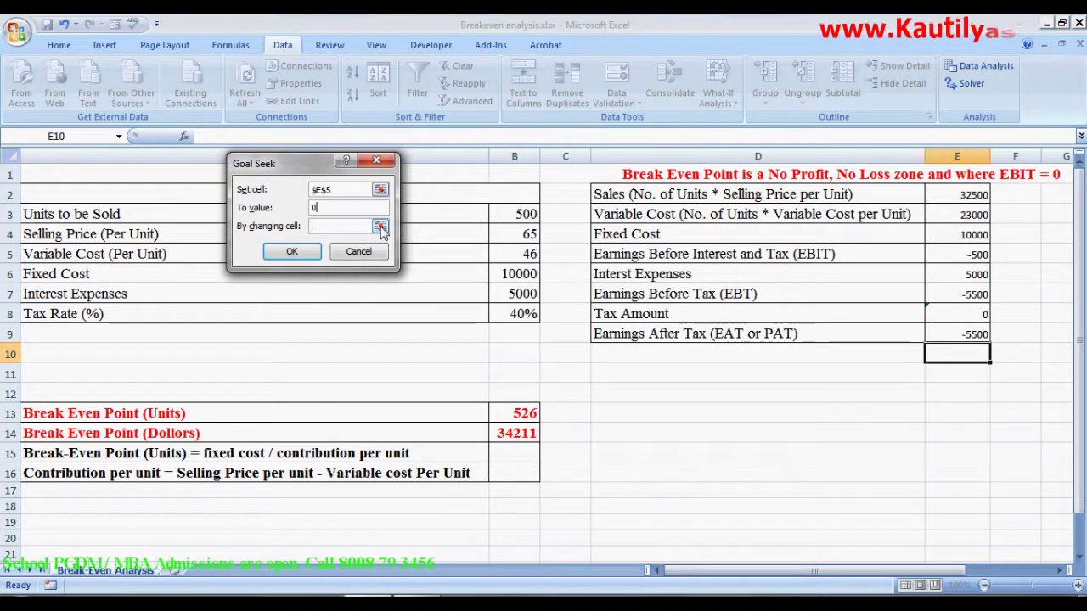
left_click(379, 227)
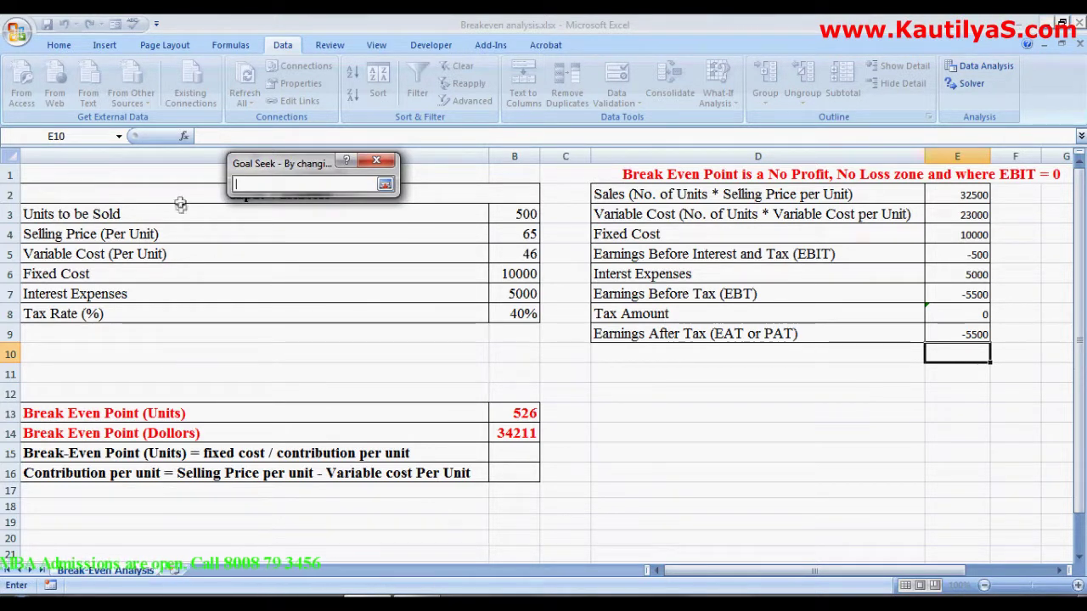
left_click(514, 214)
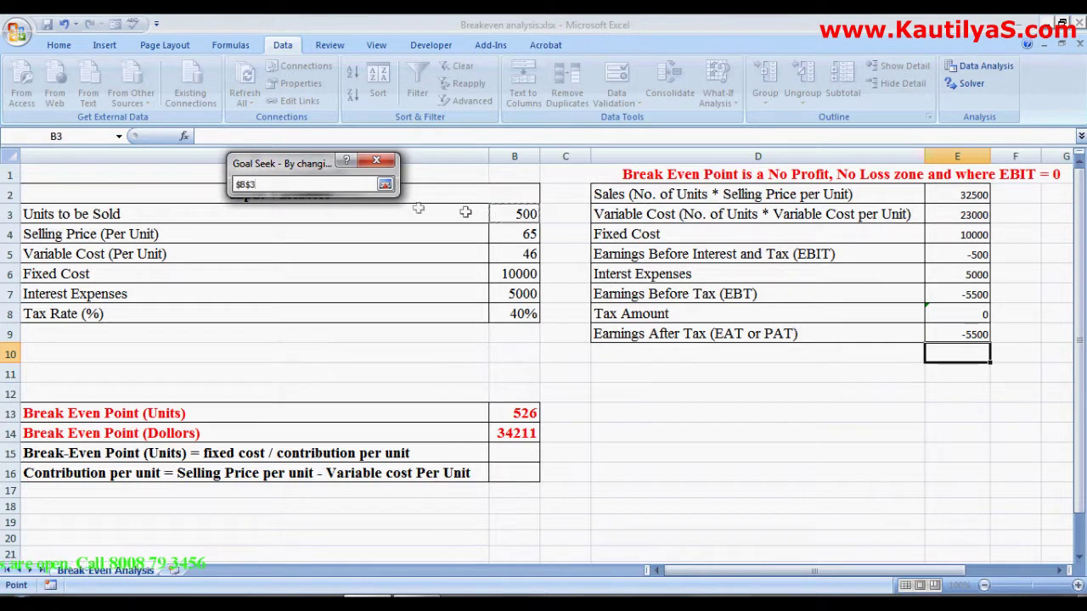
left_click(384, 185)
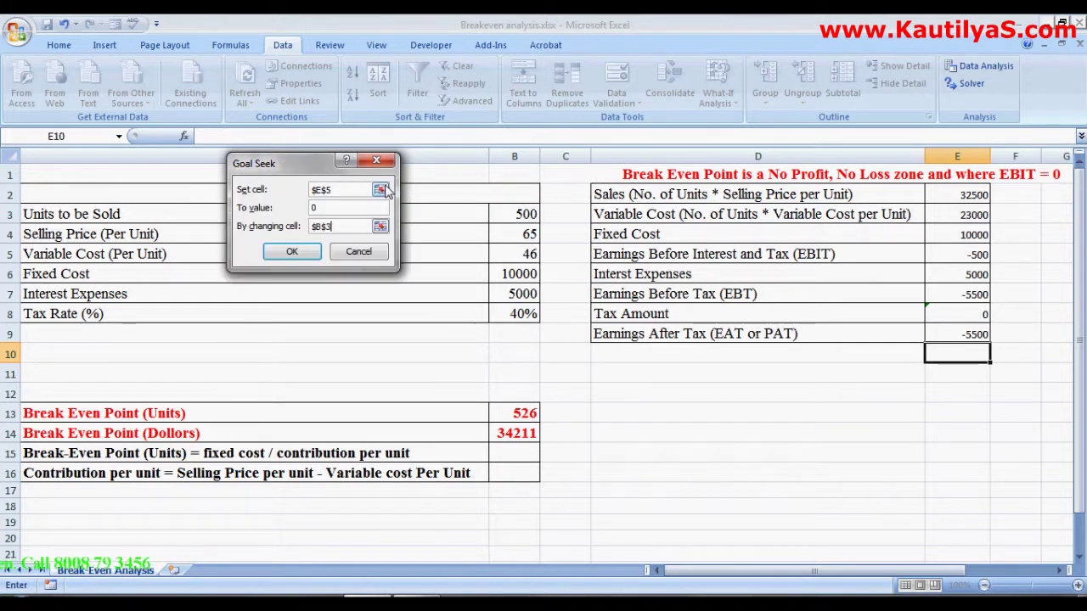
left_click(291, 253)
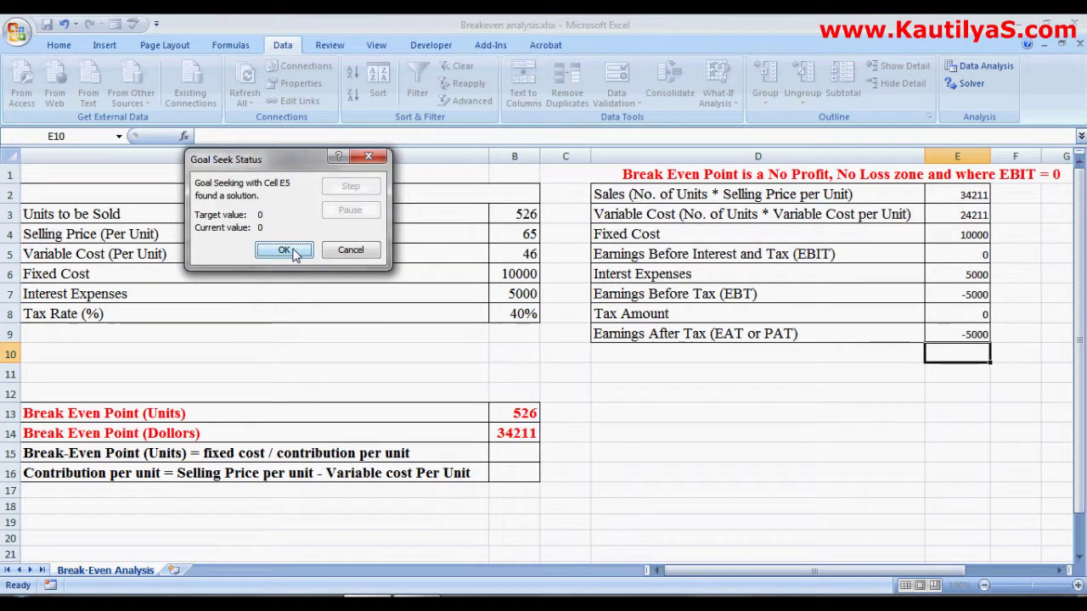
left_click_drag(294, 163, 758, 388)
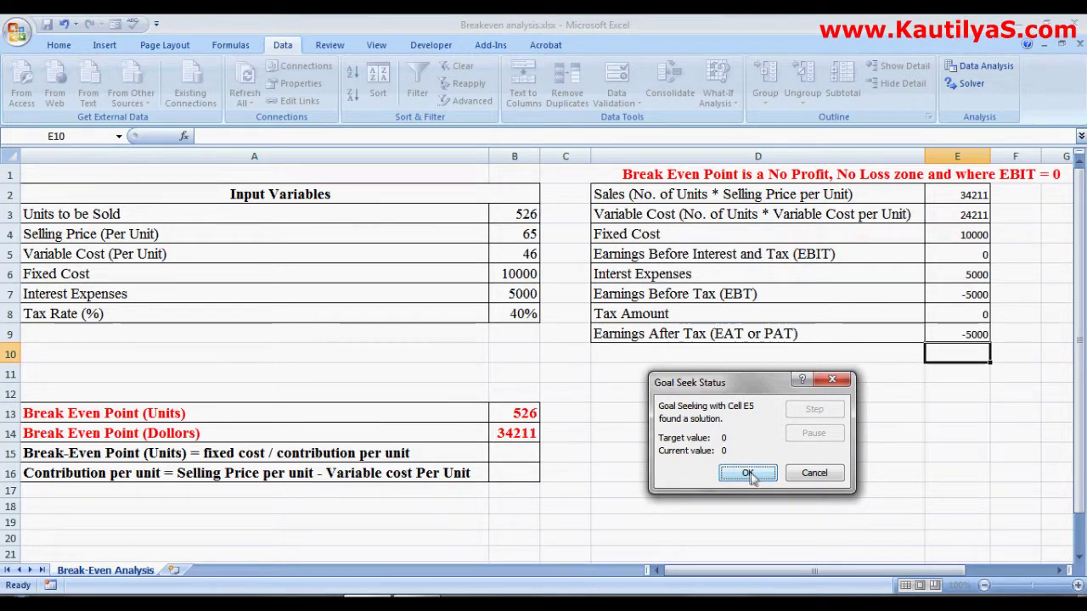
left_click(814, 473)
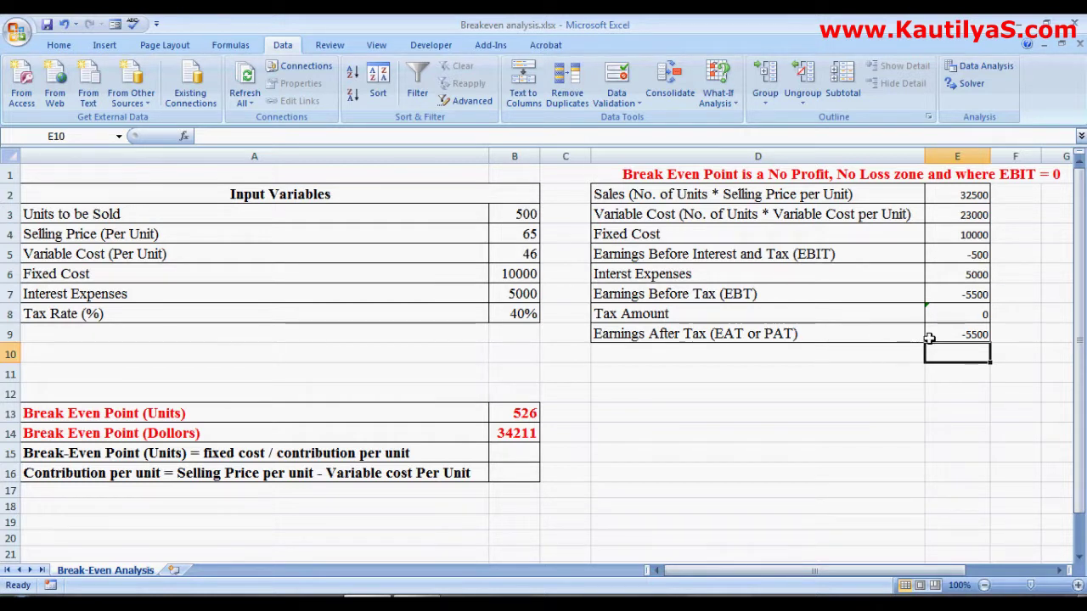
Step: Set up a Goal Seek that brings the Earnings Before Interest and Tax in E5 to a value of 5000
left_click(941, 255)
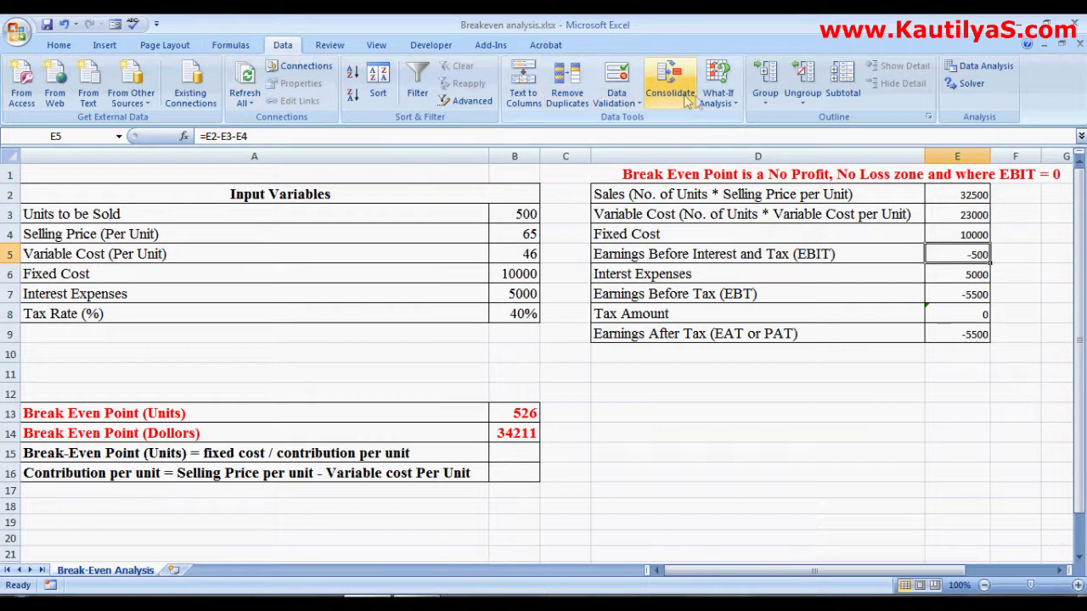
left_click(733, 103)
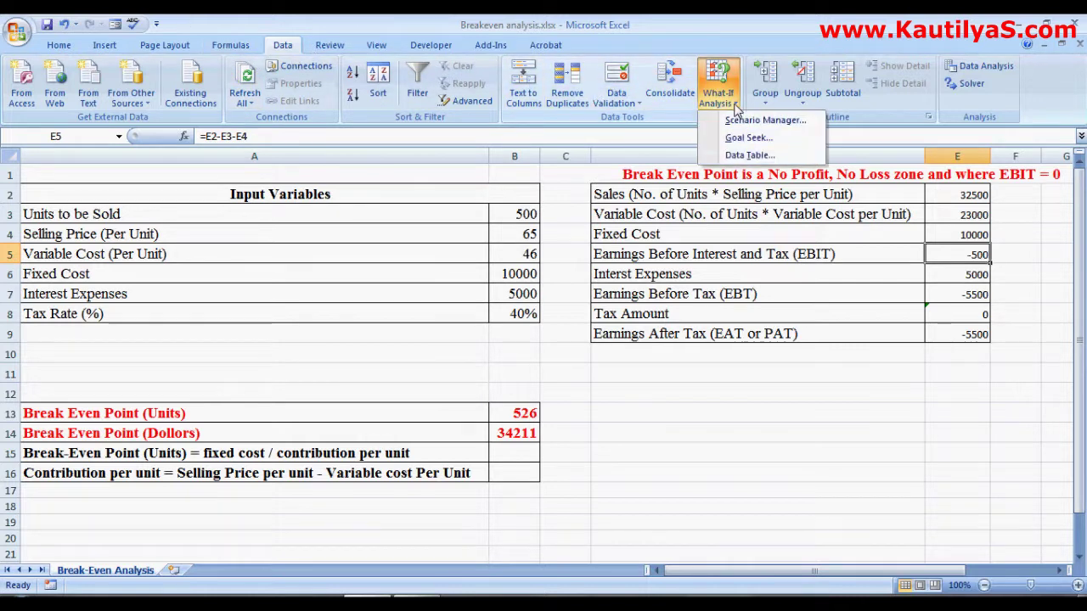
left_click(744, 138)
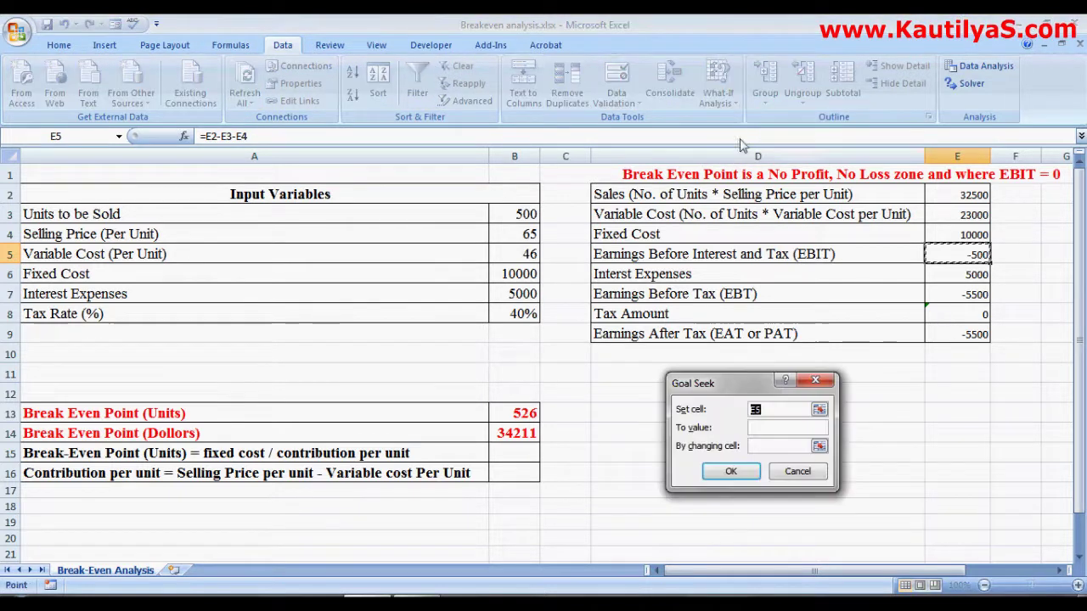
left_click(759, 428)
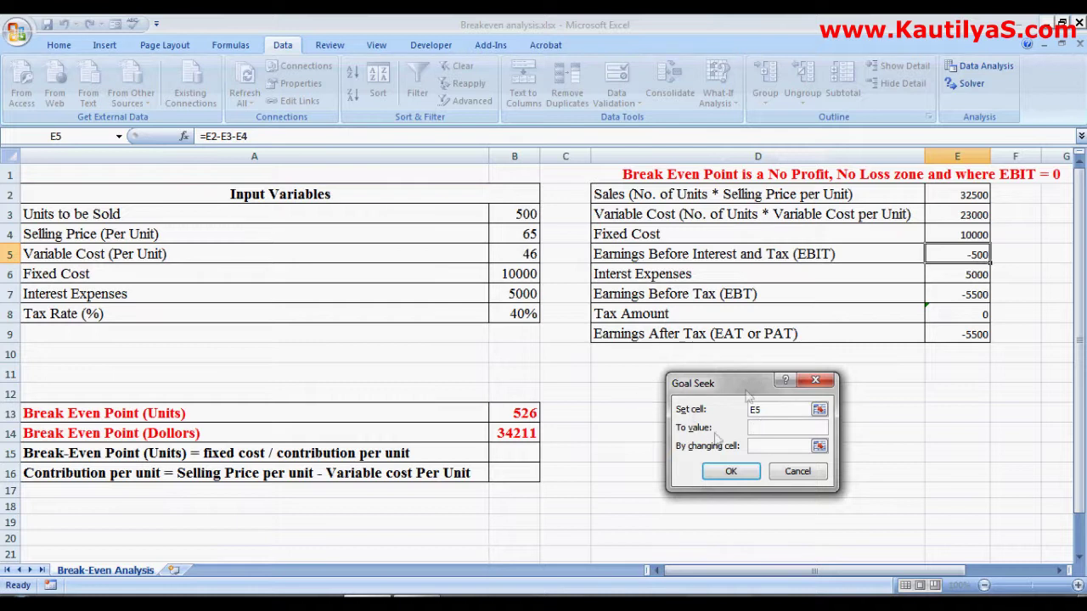
type("5000")
Step: Run the Goal Seek for EBIT by changing Units to be Sold in B3, and keep the solution
left_click(819, 447)
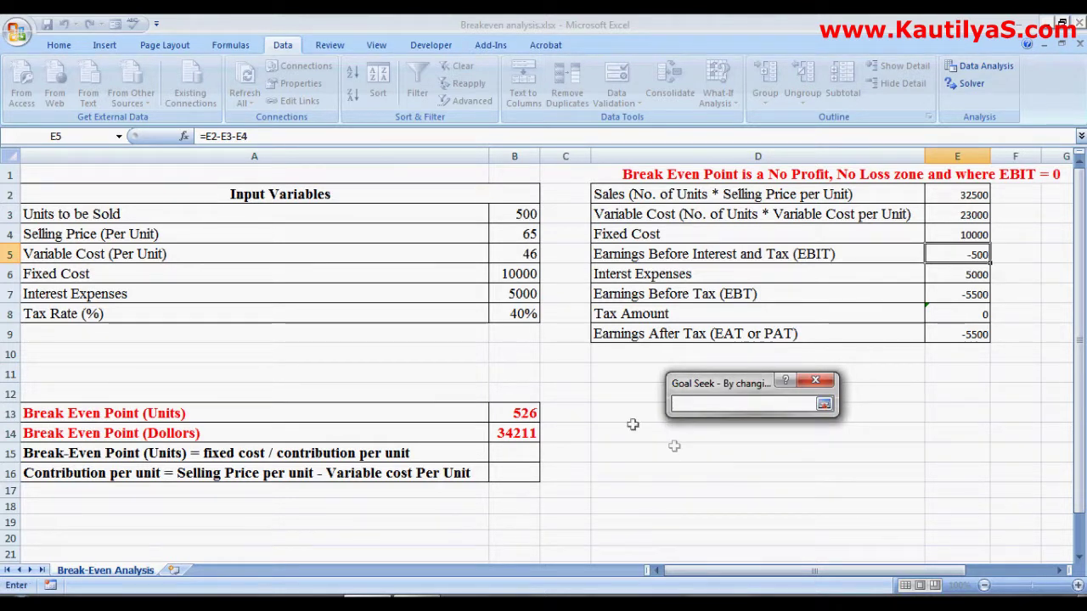
left_click(517, 214)
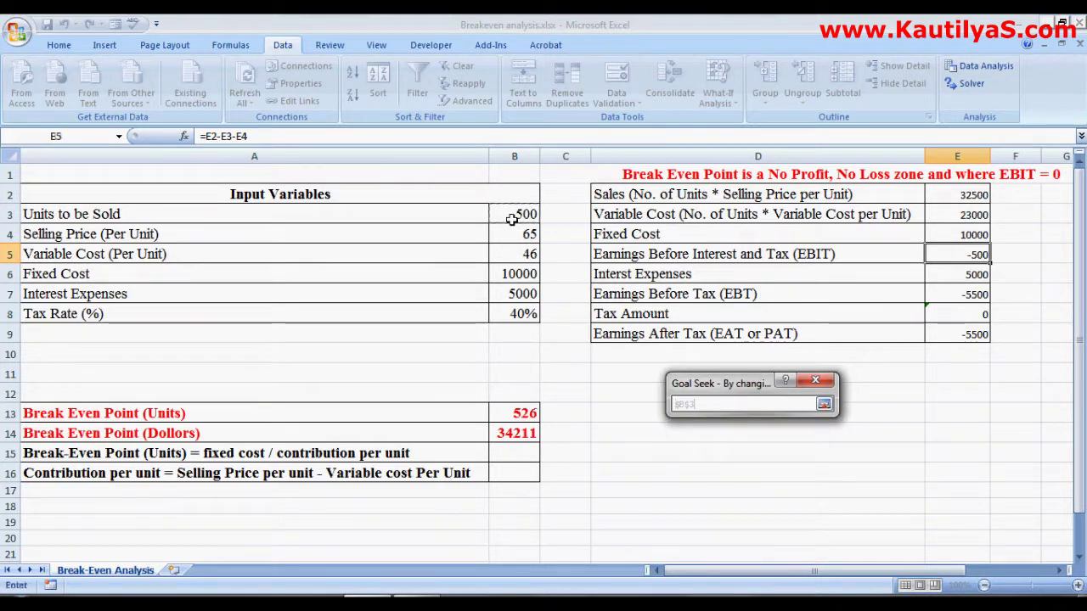
left_click(823, 406)
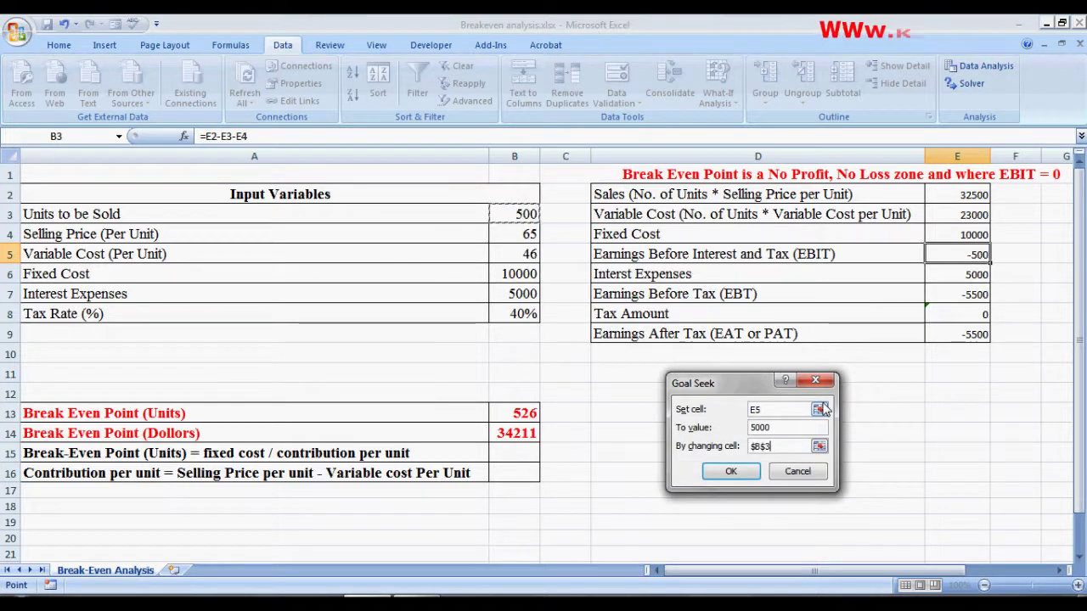
left_click(730, 472)
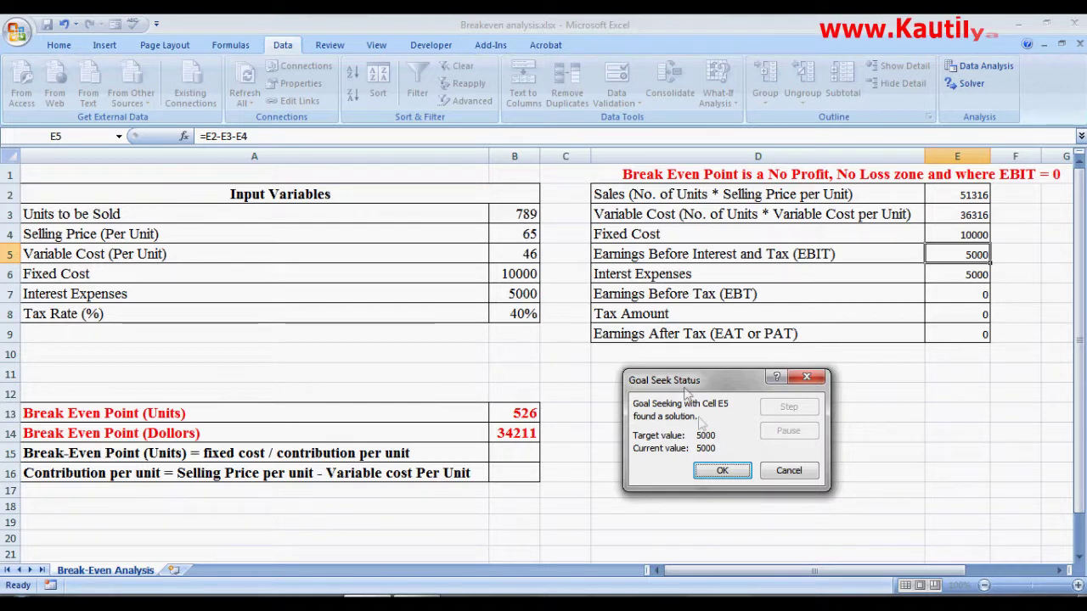
left_click(720, 471)
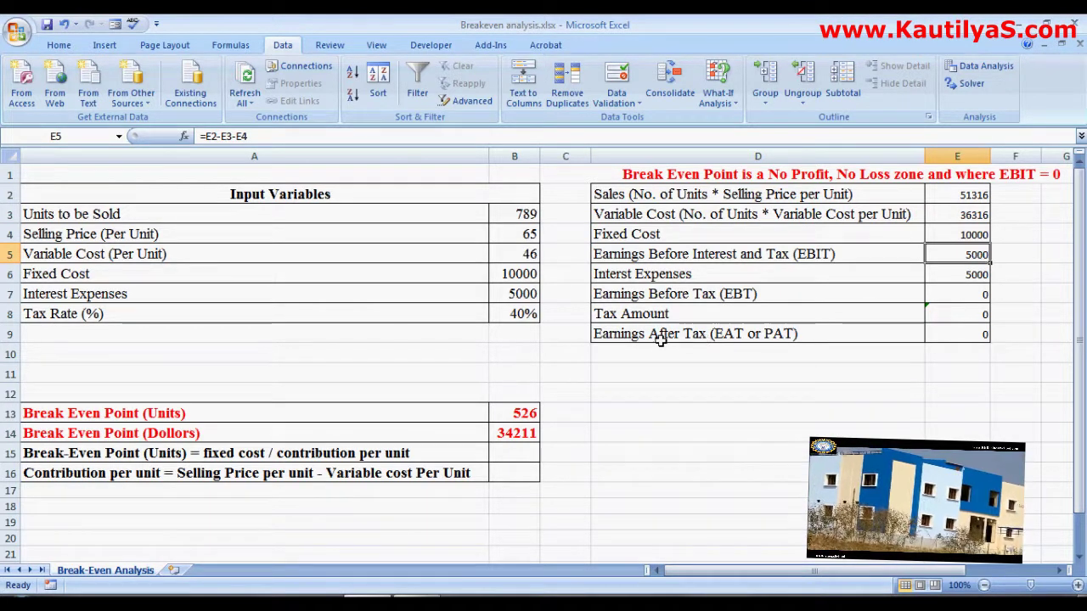
Step: Set up a Goal Seek that brings the Earnings After Tax in E9 to a value of 5000
left_click(953, 336)
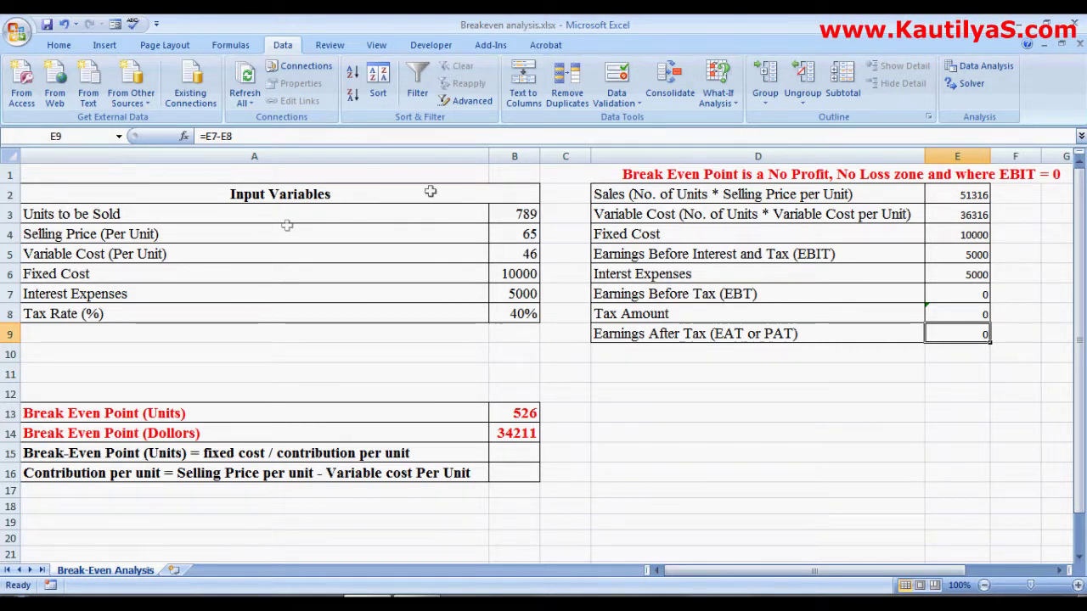
left_click(735, 103)
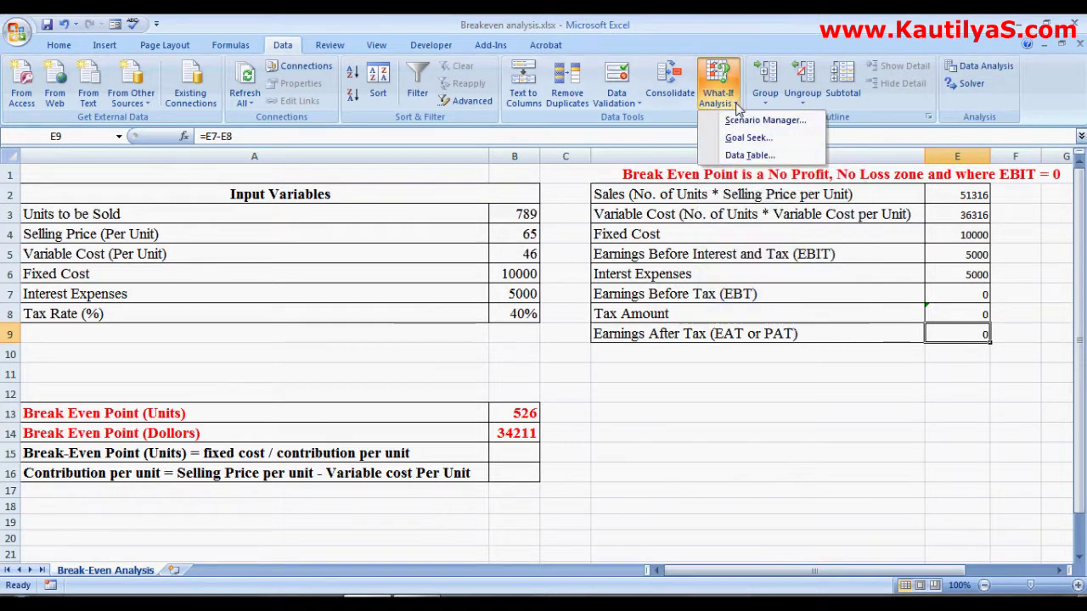
left_click(747, 138)
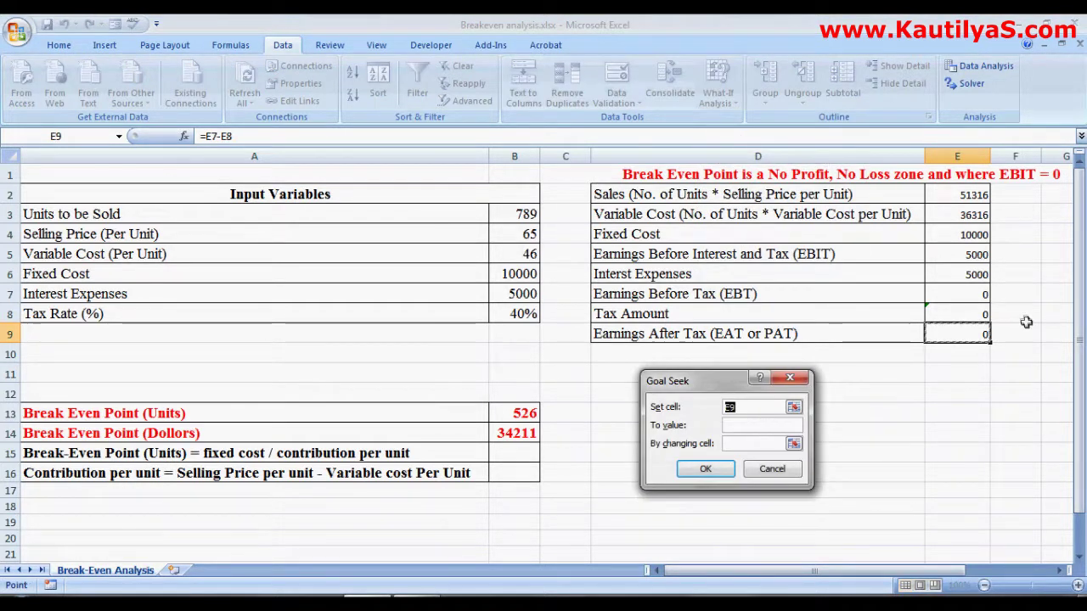
left_click(747, 425)
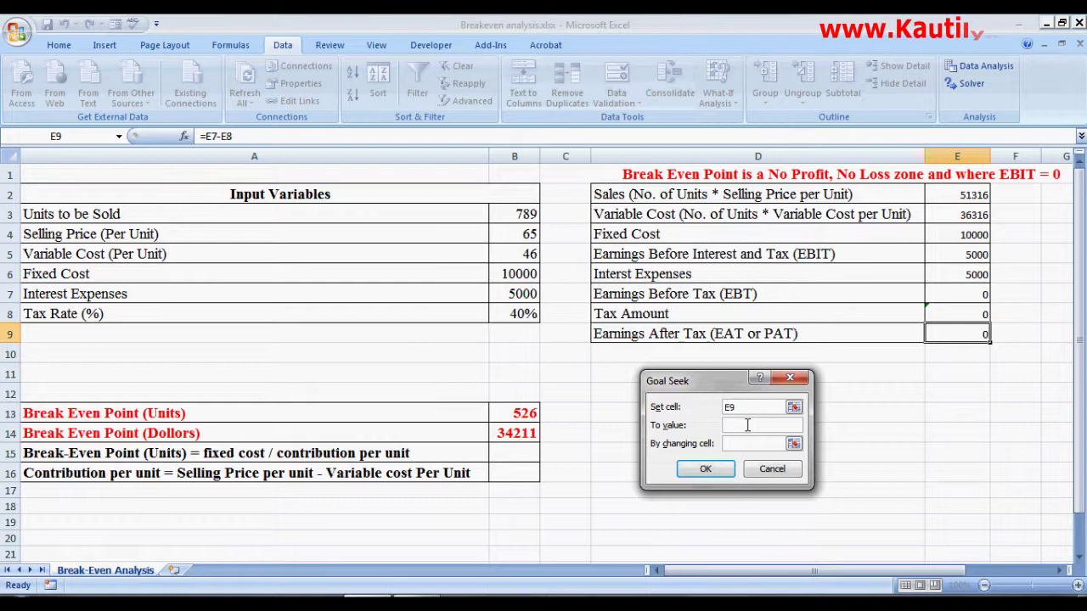
type("5000")
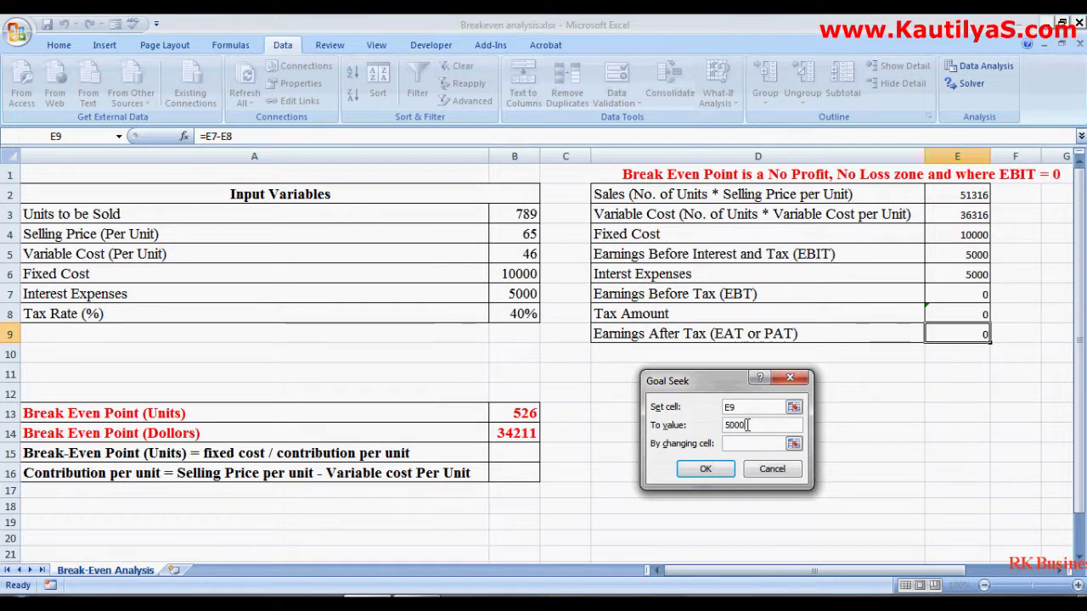
Step: Run the Goal Seek for Earnings After Tax by changing Units to be Sold in B3, and keep the solution
left_click(794, 444)
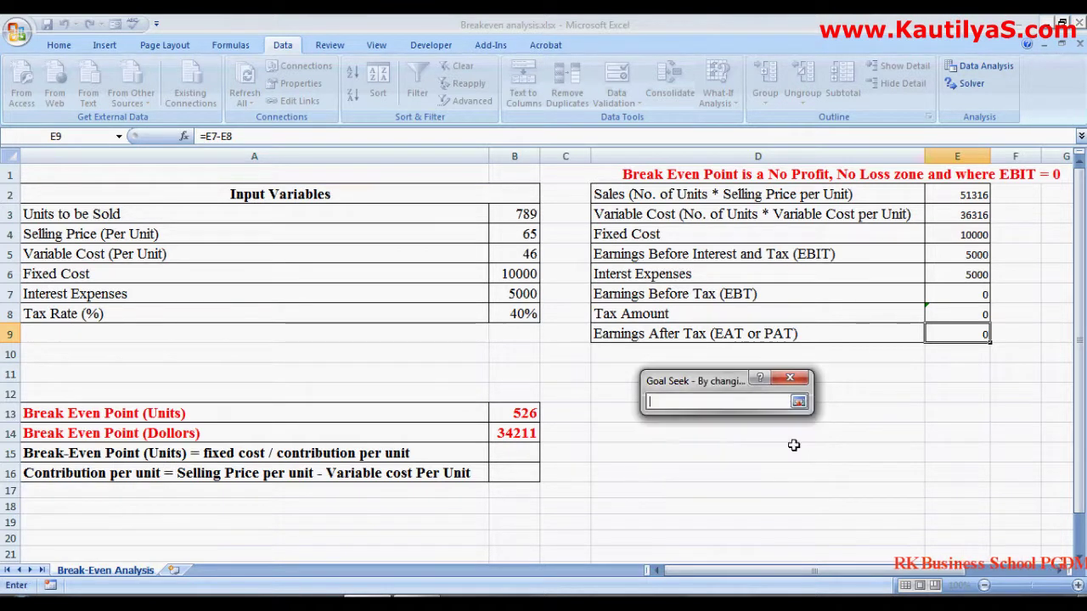
left_click(503, 218)
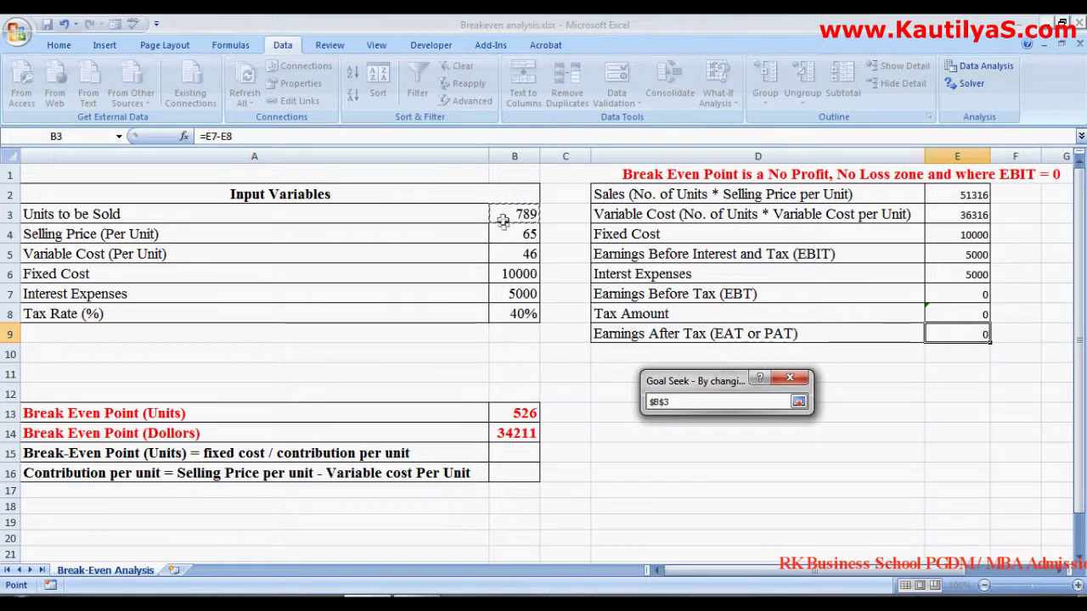
left_click(798, 404)
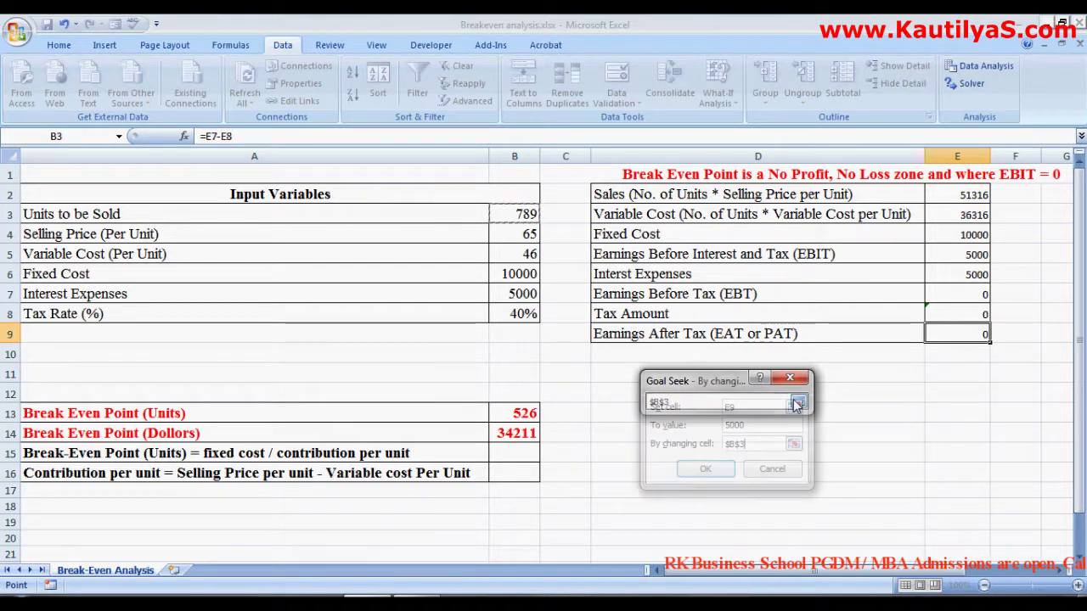
left_click(704, 472)
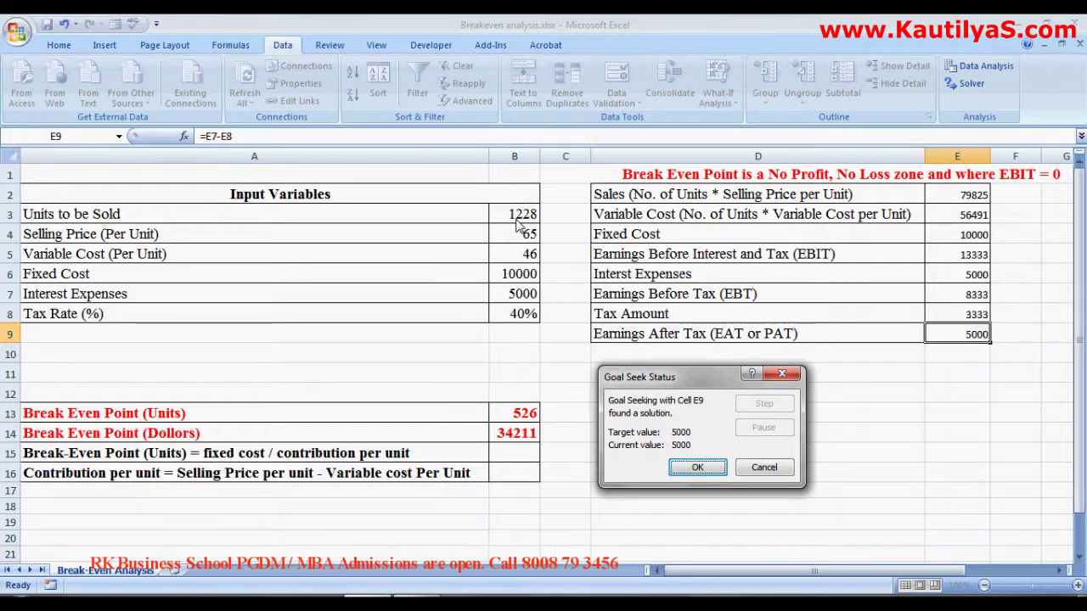
left_click(695, 469)
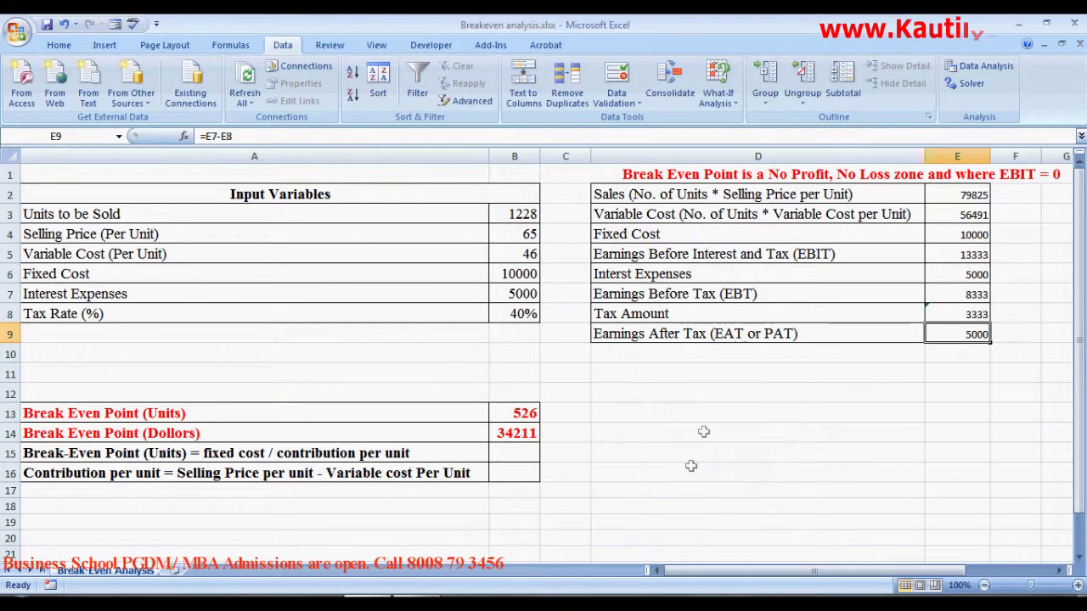